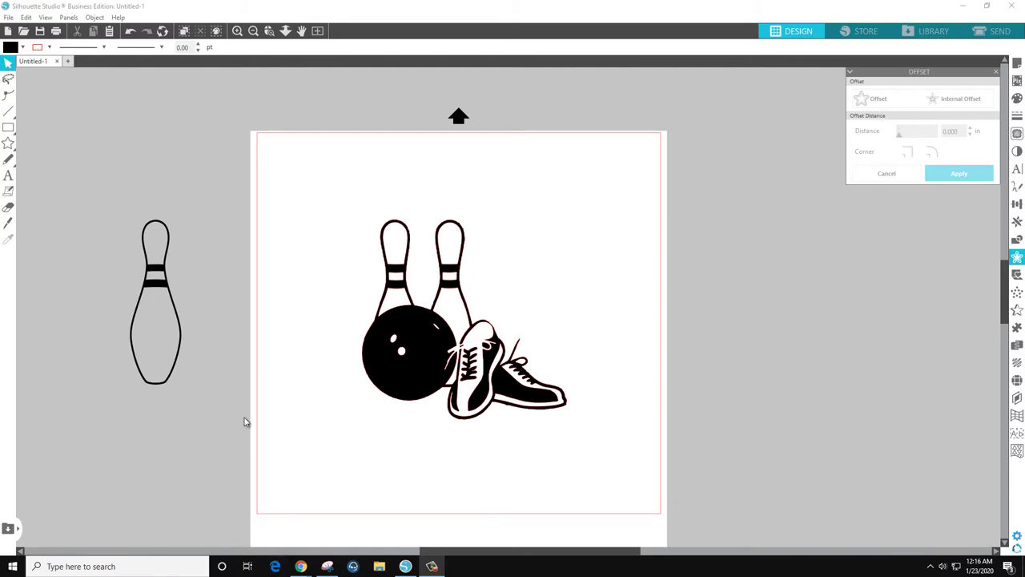
Step: Nudge the bowling clipart, then move the lone pin onto the mat and back off
click(398, 373)
drag(403, 402, 396, 406)
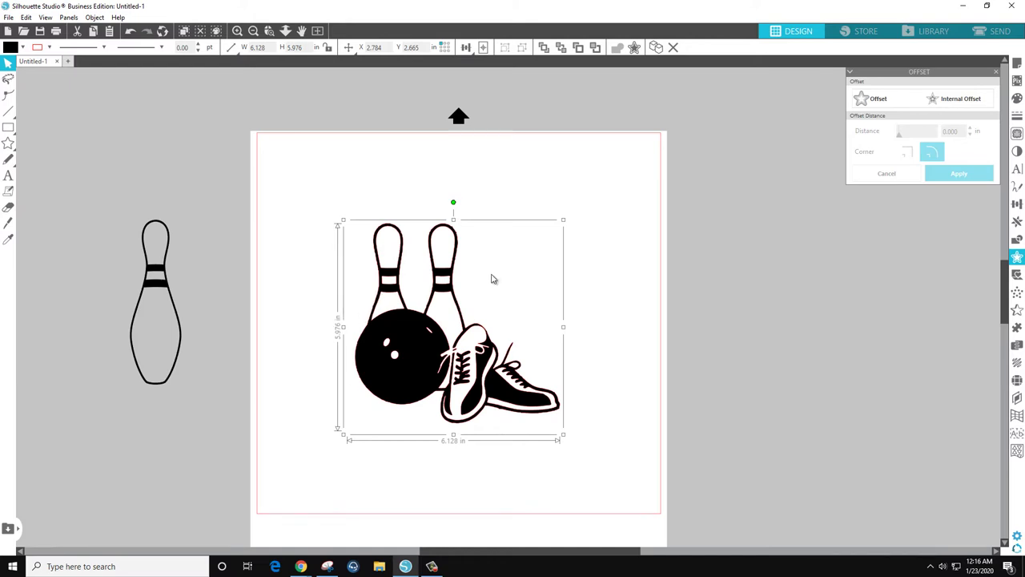
drag(156, 288, 292, 302)
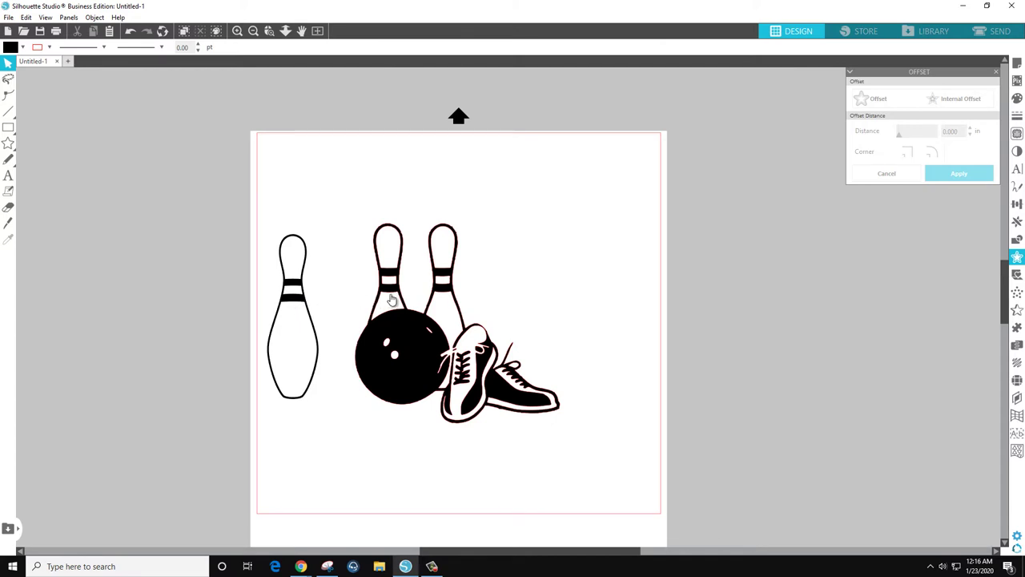
drag(301, 309, 192, 307)
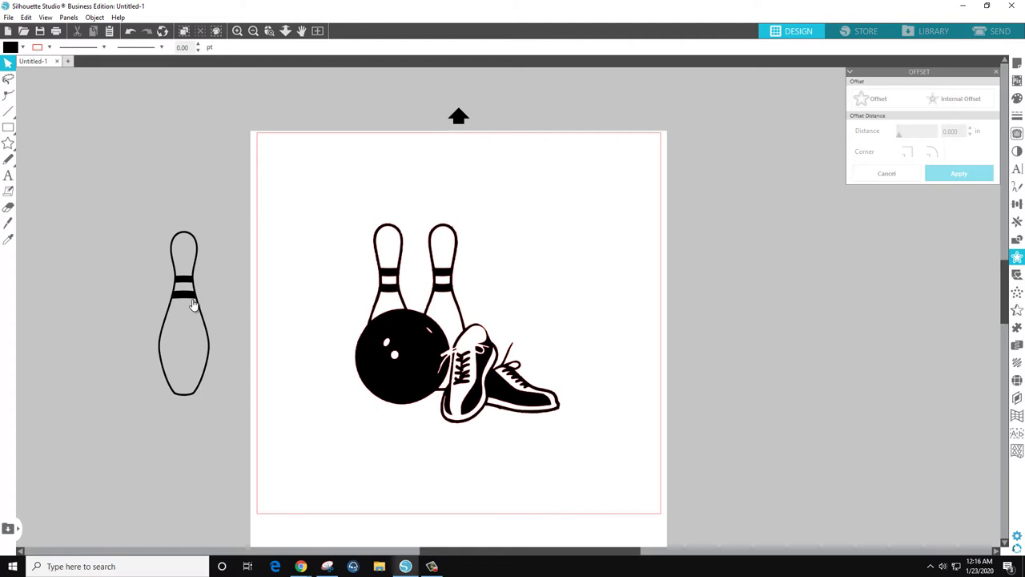
Step: Place a duplicate of the bowling clipart right of the mat and cancel the extra copy
click(401, 376)
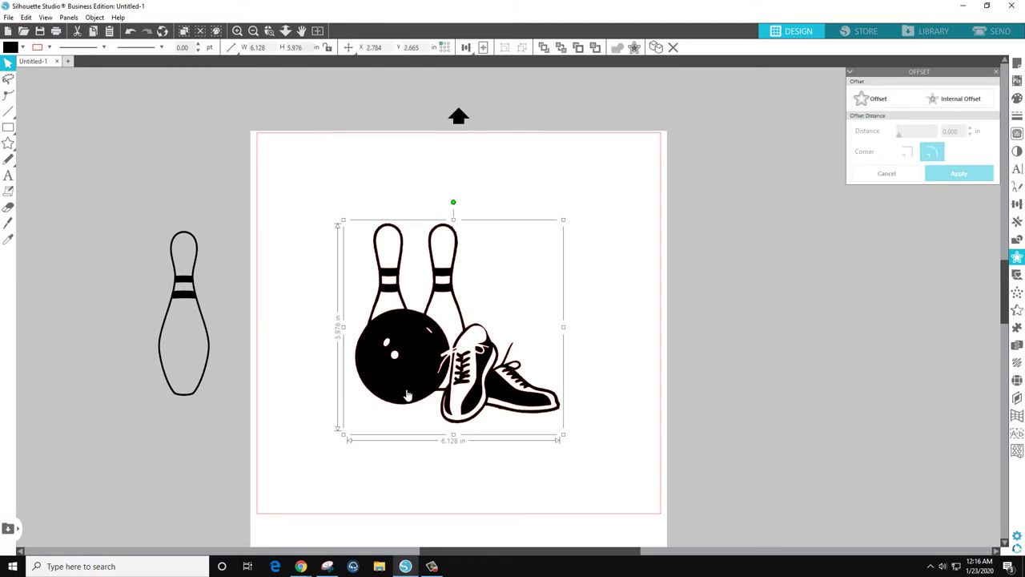
drag(407, 390, 736, 361)
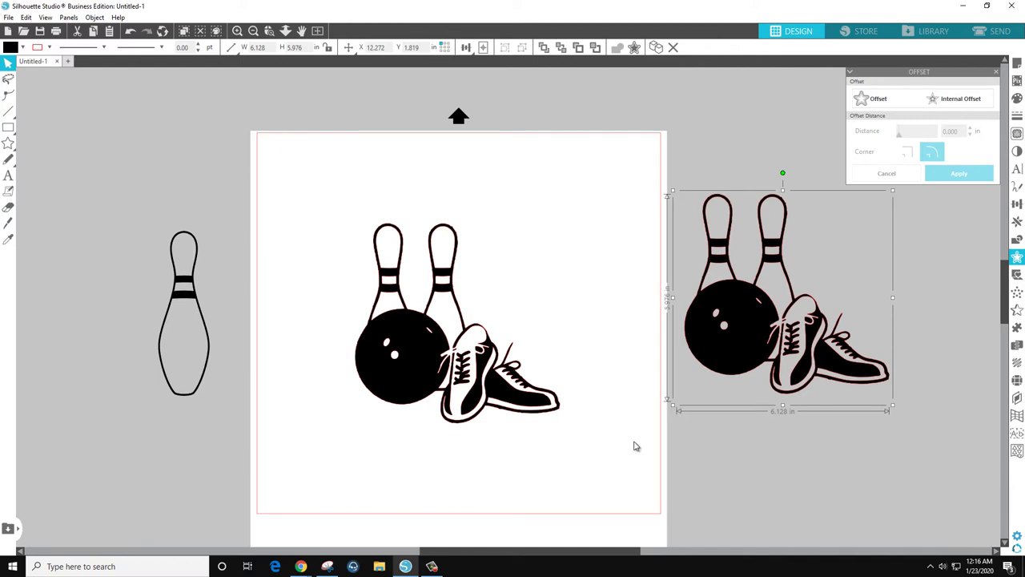
drag(715, 407, 709, 443)
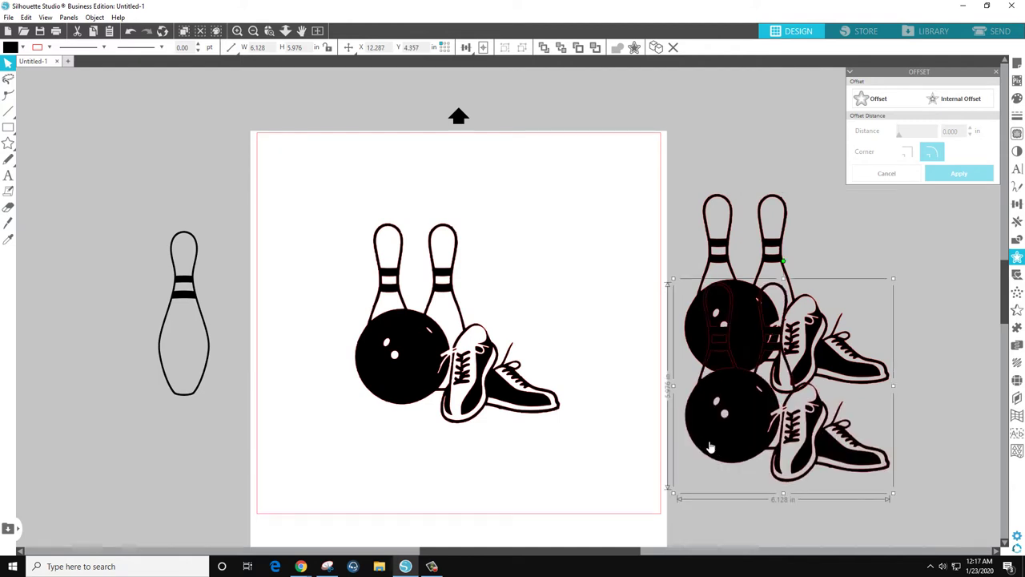
key(Escape)
Step: Check the clipart's fill colour options, then deselect and zoom in on the design
click(366, 391)
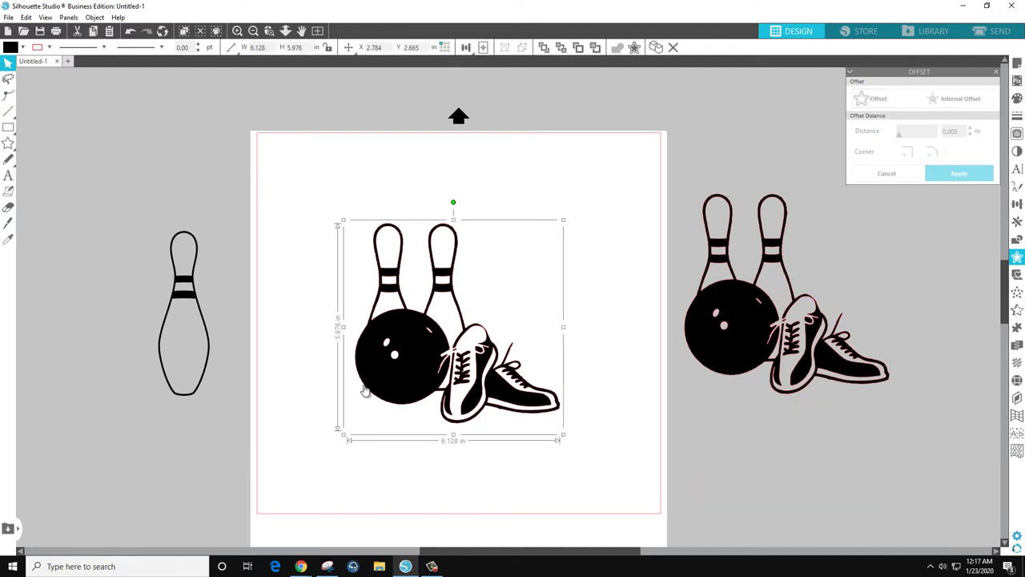
click(23, 47)
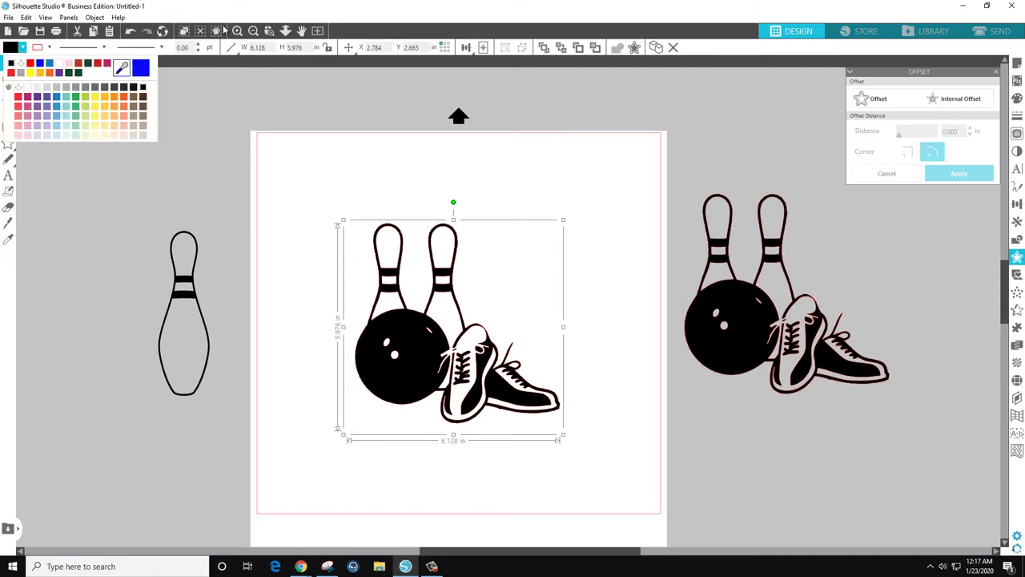
click(298, 278)
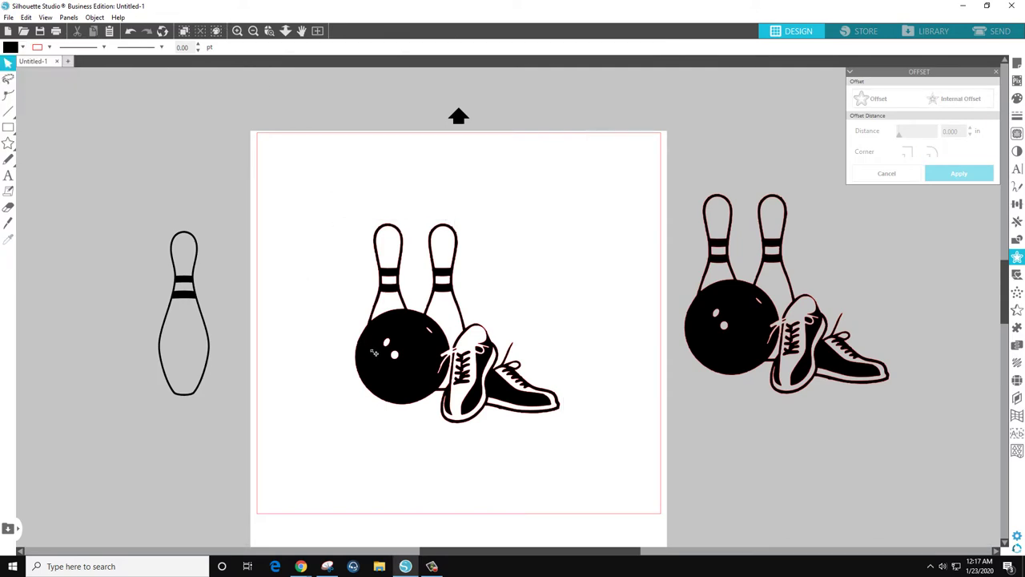
scroll(297, 278, up, 5)
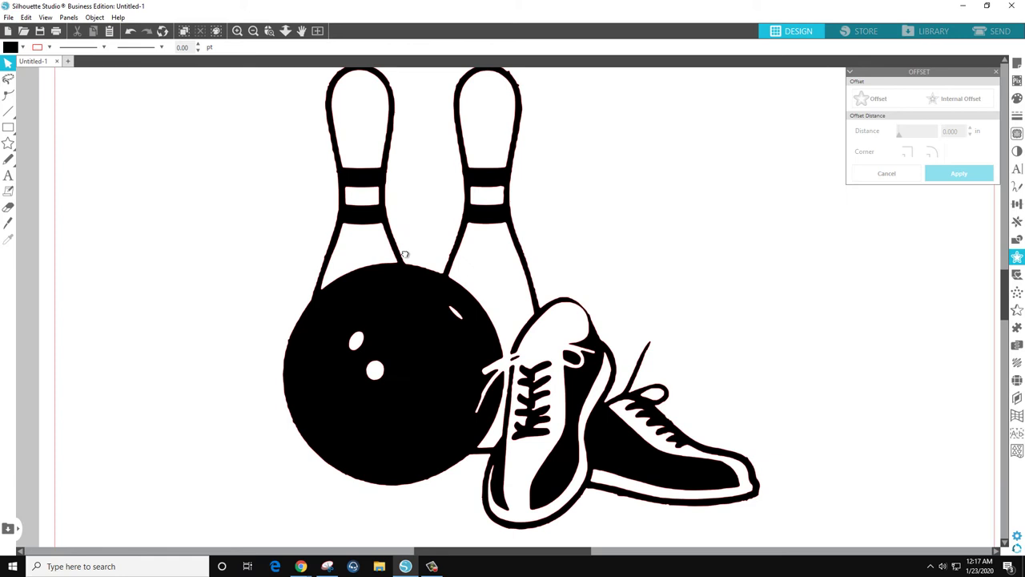
Step: Slice both pins off the ball with the Knife tool, then select the left pin
click(10, 223)
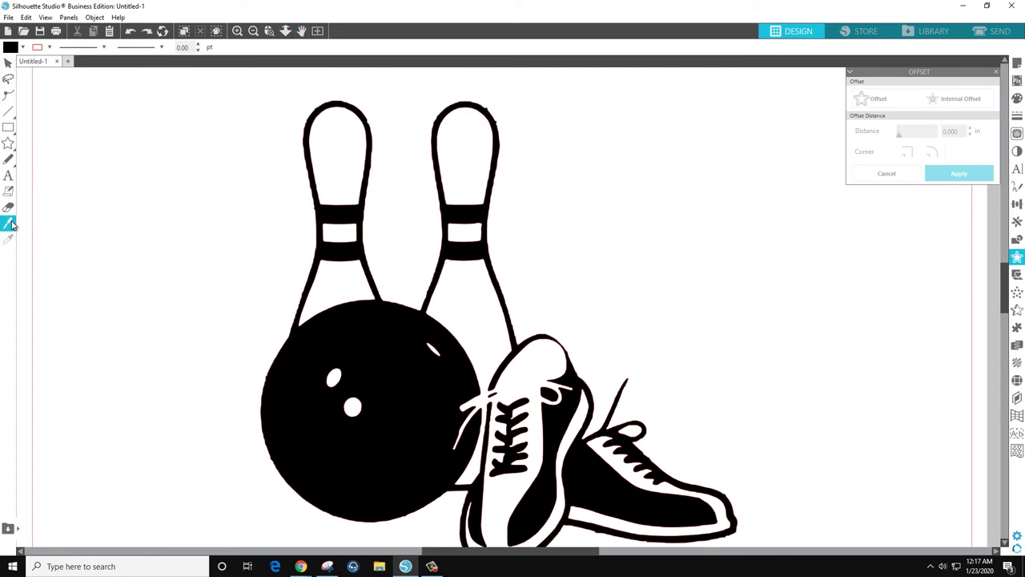
mouse_move(289, 327)
mouse_down()
mouse_move(391, 287)
mouse_move(450, 301)
mouse_up()
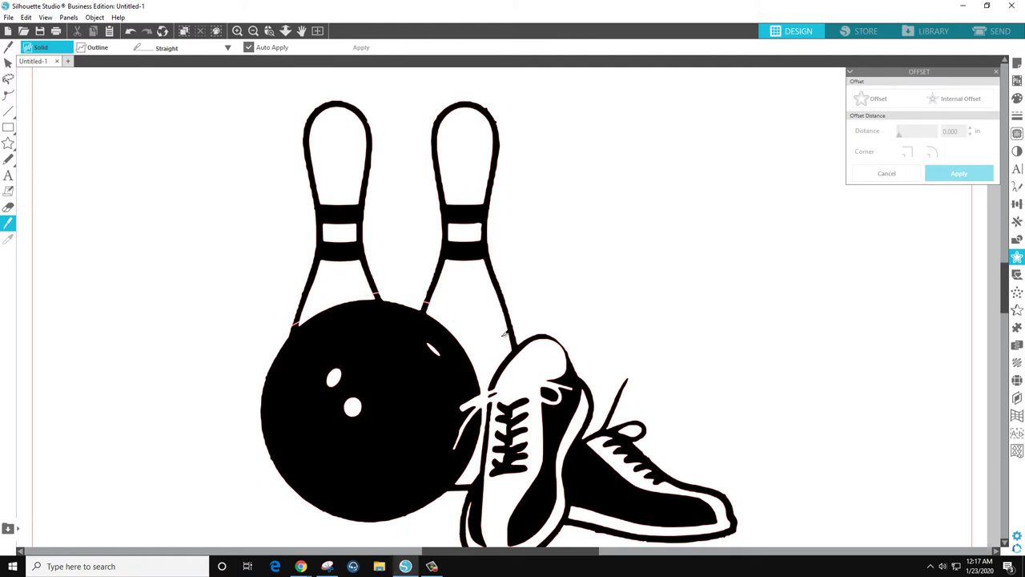
drag(507, 343, 528, 336)
click(8, 63)
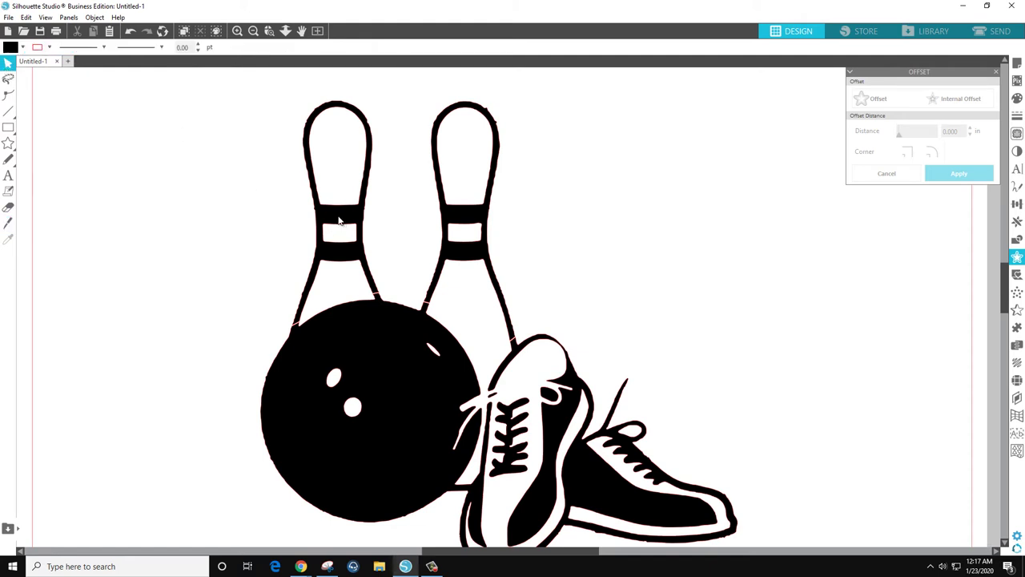
click(339, 217)
Step: Delete the left and right pins and zoom in on the ball
key(Delete)
click(447, 225)
key(Delete)
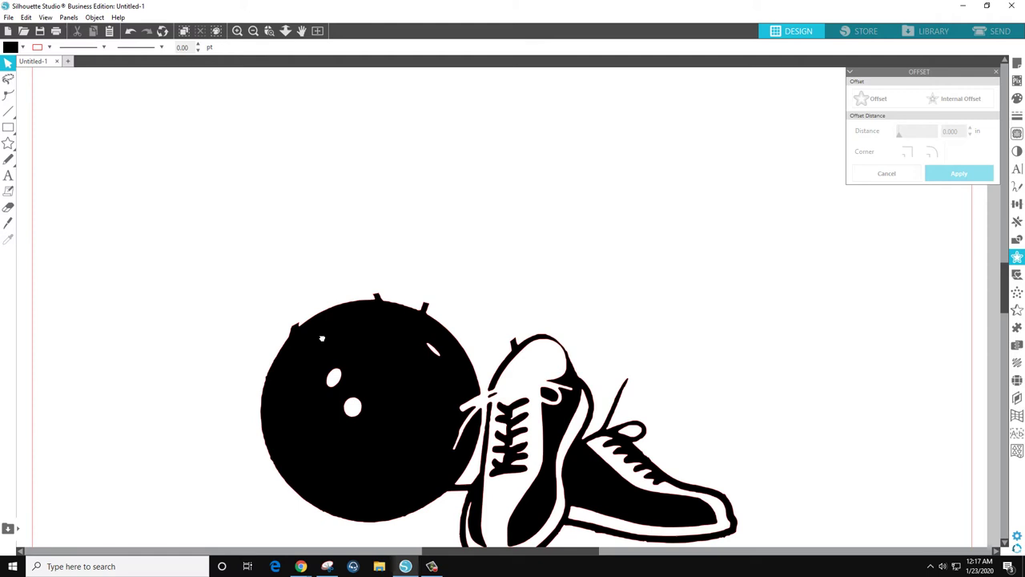
scroll(321, 338, up, 5)
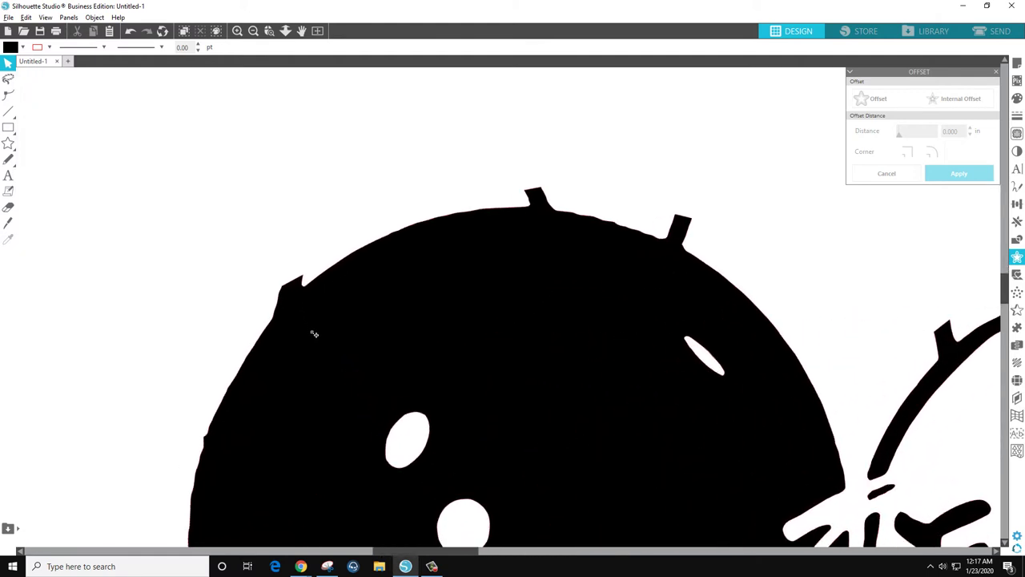
scroll(314, 334, up, 1)
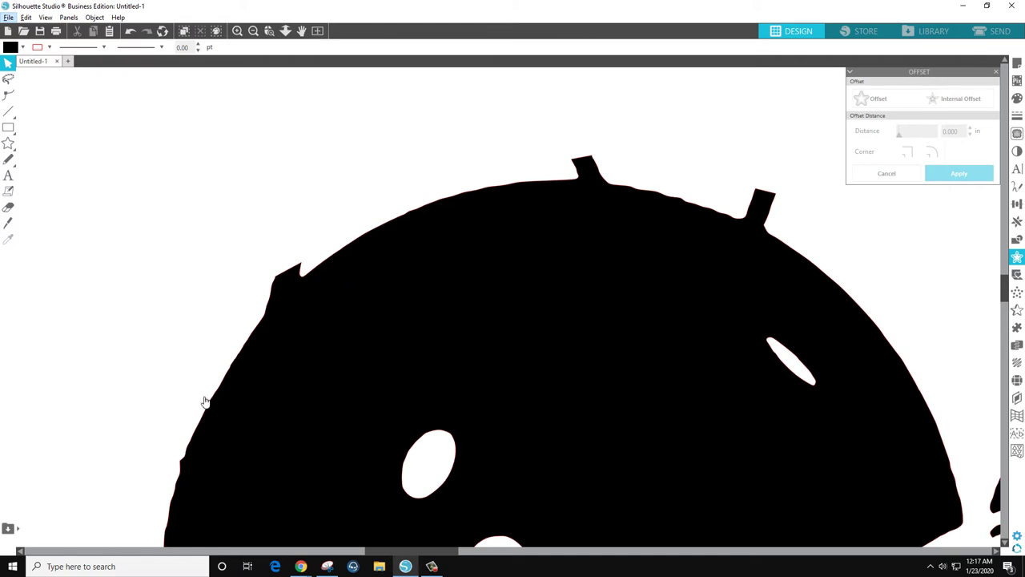
Step: Erase the leftover notch and pin tabs along the ball's top edge
click(8, 207)
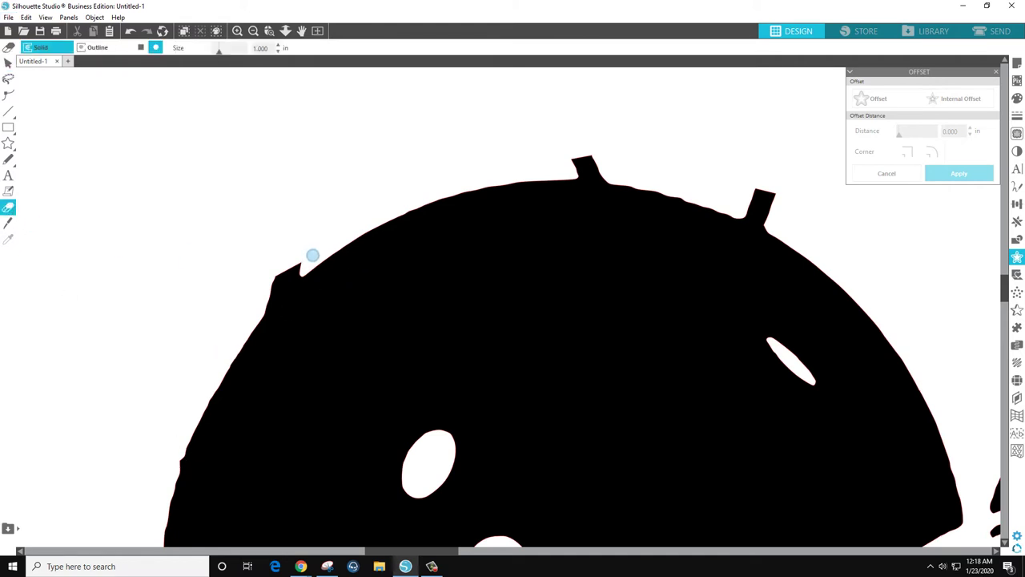
mouse_move(312, 255)
mouse_down()
mouse_move(267, 286)
mouse_move(299, 265)
mouse_move(254, 315)
mouse_up()
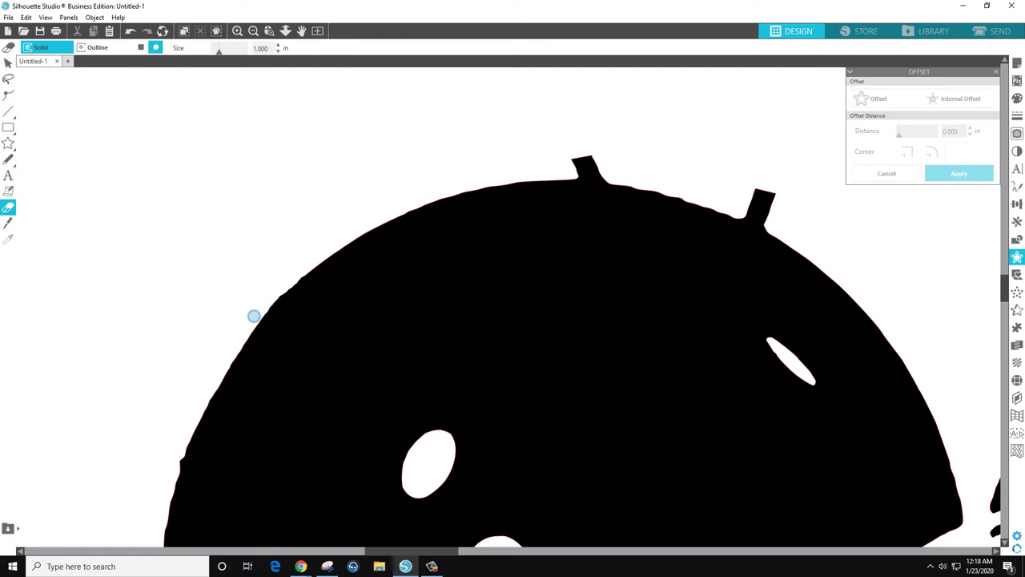
mouse_move(533, 161)
mouse_down()
mouse_move(604, 162)
mouse_move(566, 169)
mouse_move(604, 171)
mouse_move(576, 169)
mouse_move(606, 175)
mouse_up()
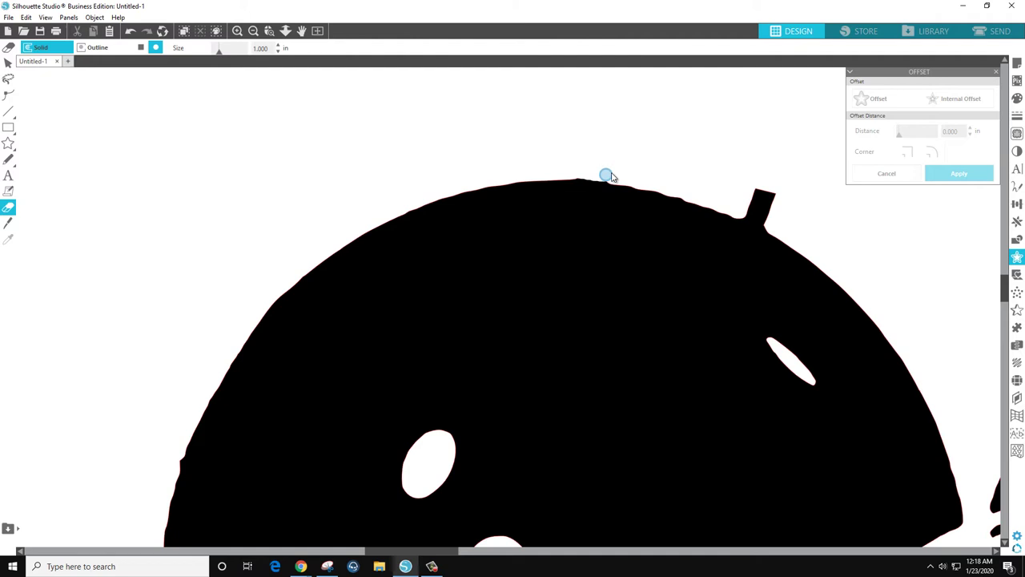
mouse_move(755, 184)
mouse_down()
mouse_move(776, 199)
mouse_move(757, 196)
mouse_move(768, 209)
mouse_move(750, 210)
mouse_move(774, 221)
mouse_move(742, 211)
mouse_up()
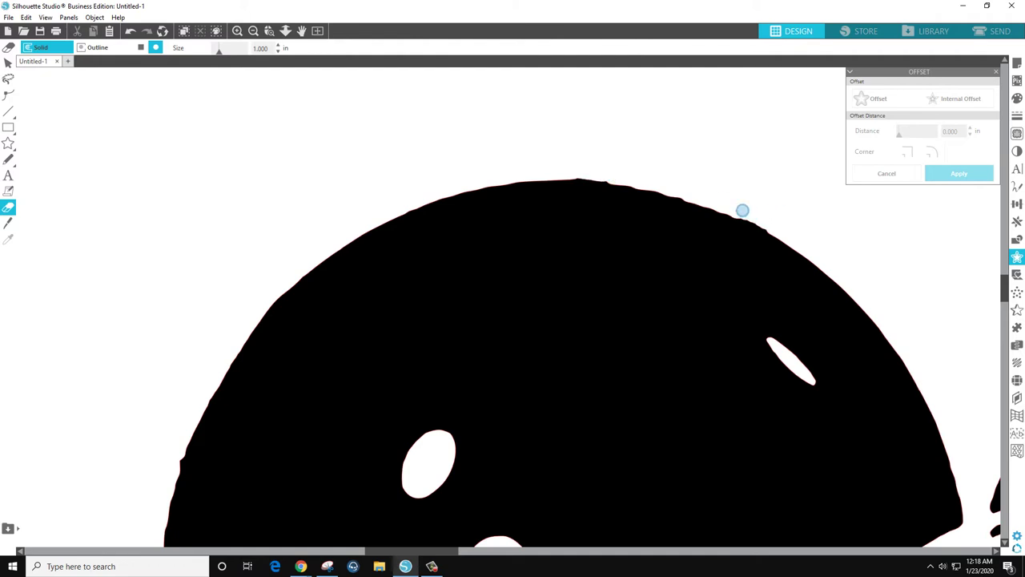
Step: Erase the leftover pin bump on the shoe's top edge to smooth it
scroll(576, 155, down, 3)
scroll(577, 155, right, 3)
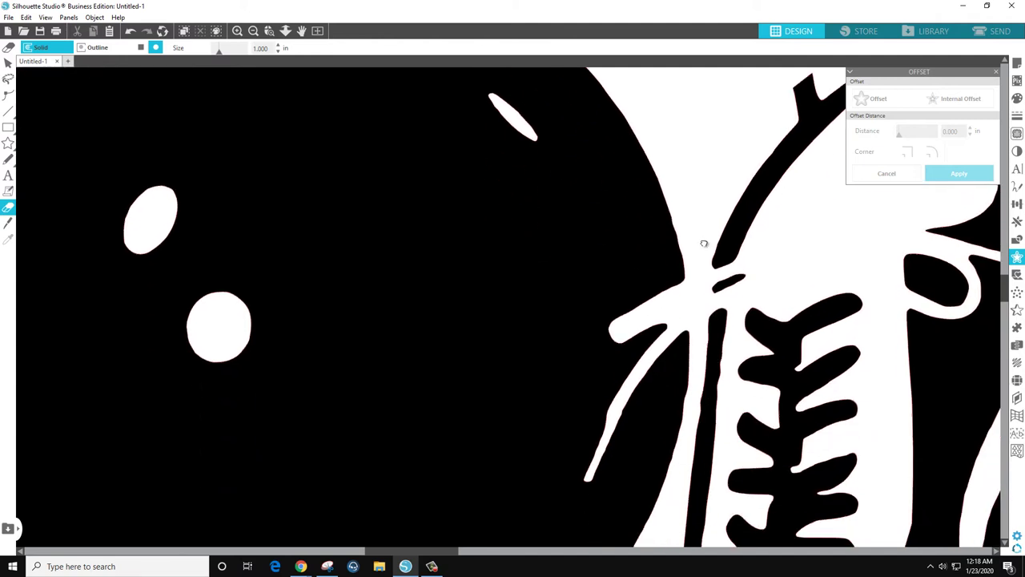
scroll(703, 242, up, 3)
scroll(704, 242, right, 3)
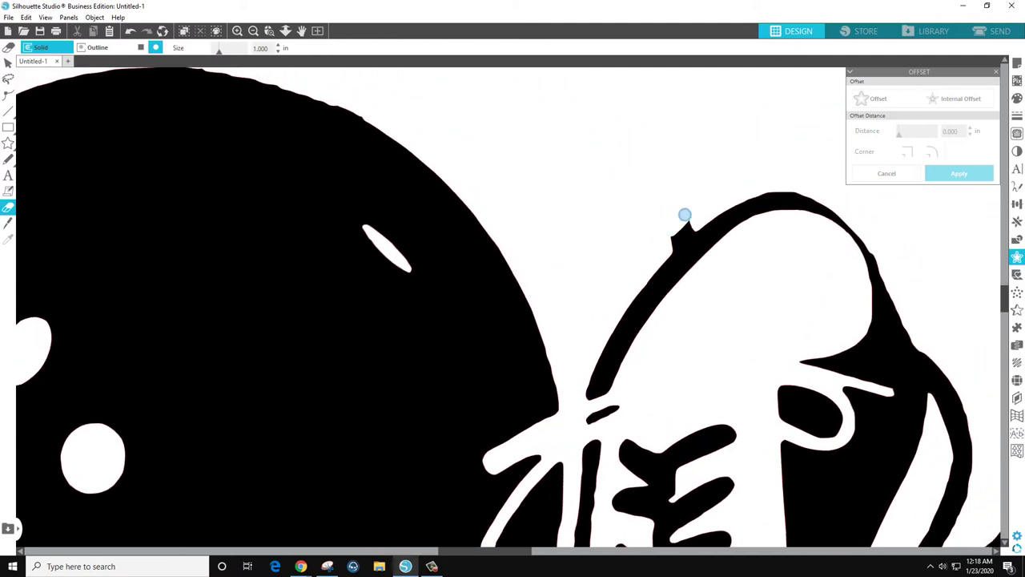
mouse_move(685, 214)
mouse_down()
mouse_move(659, 253)
mouse_move(695, 222)
mouse_up()
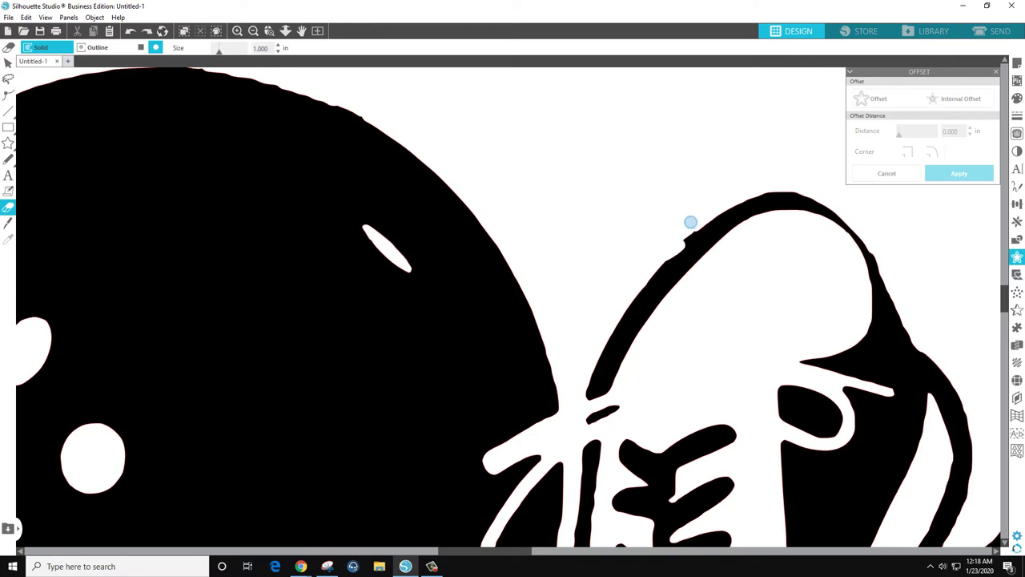
mouse_move(690, 221)
mouse_down()
mouse_move(676, 199)
mouse_move(687, 206)
mouse_move(666, 233)
mouse_move(694, 222)
mouse_move(655, 260)
mouse_up()
Step: Erase the black strip where the ball meets the shoe, retrying after an undo
scroll(652, 258, down, 3)
scroll(584, 169, up, 1)
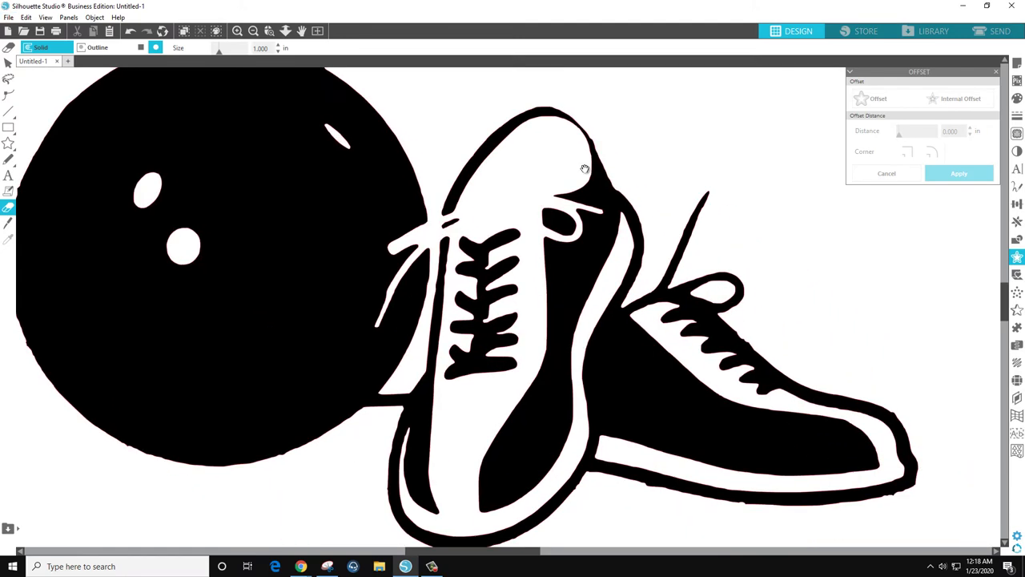
scroll(477, 339, down, 5)
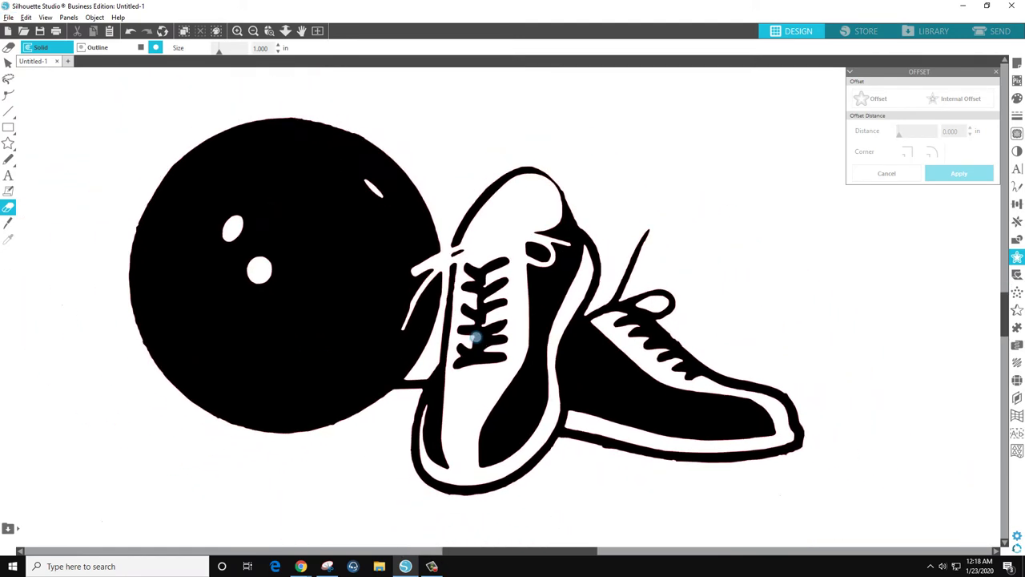
scroll(393, 387, up, 8)
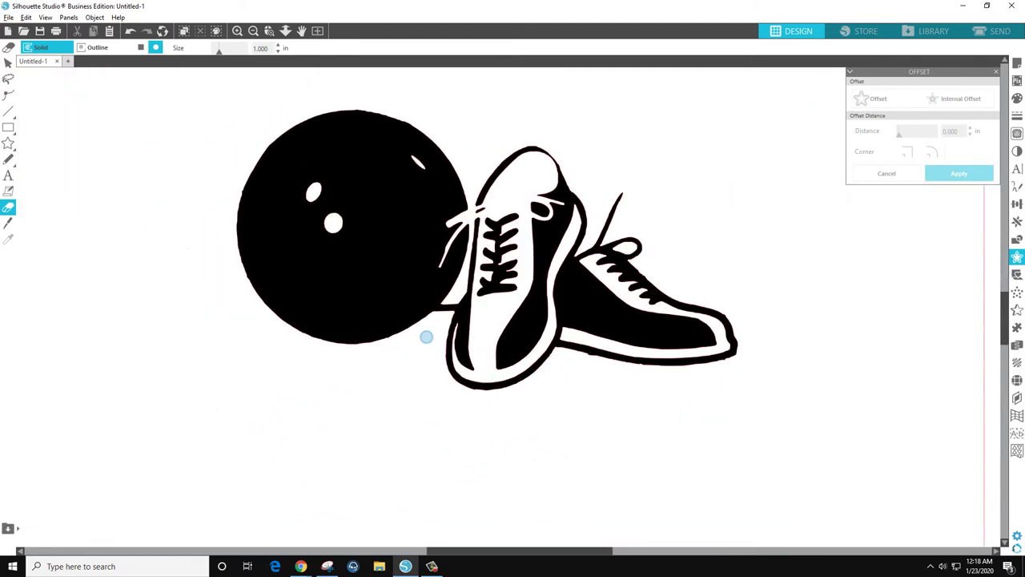
scroll(433, 322, up, 2)
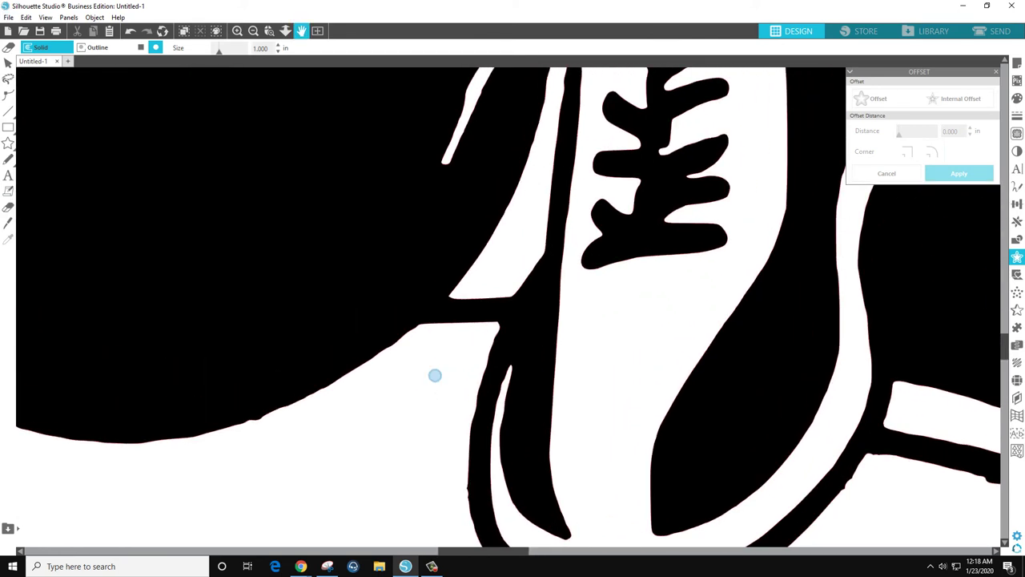
drag(456, 297, 439, 314)
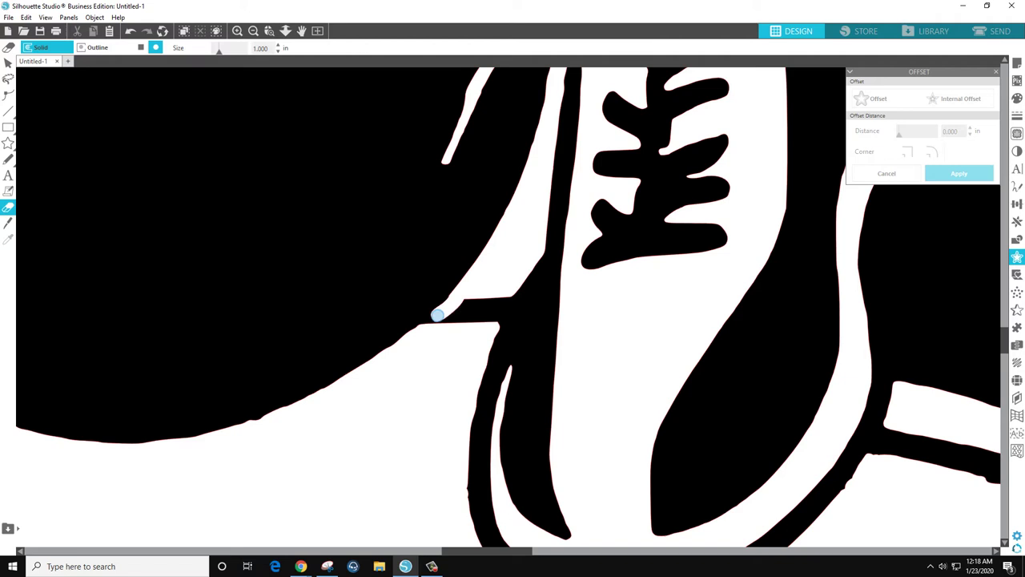
key(ctrl+z)
mouse_move(421, 332)
mouse_down()
mouse_move(462, 290)
mouse_move(451, 321)
mouse_move(466, 302)
mouse_move(460, 321)
mouse_move(507, 288)
mouse_move(480, 341)
mouse_move(458, 303)
mouse_up()
Step: Reselect the Eraser tool and zoom back out to view the whole design
key(Escape)
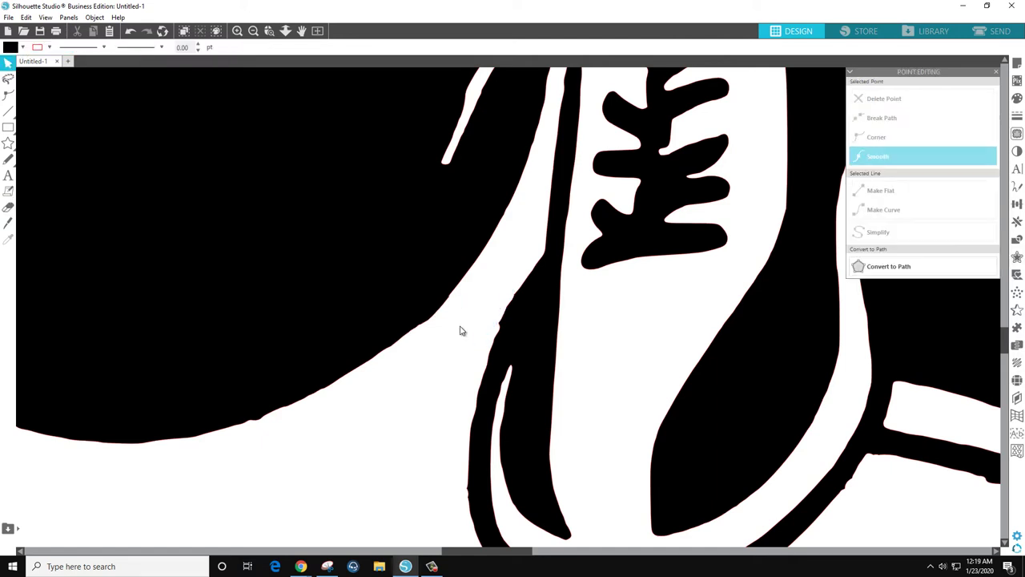
click(8, 206)
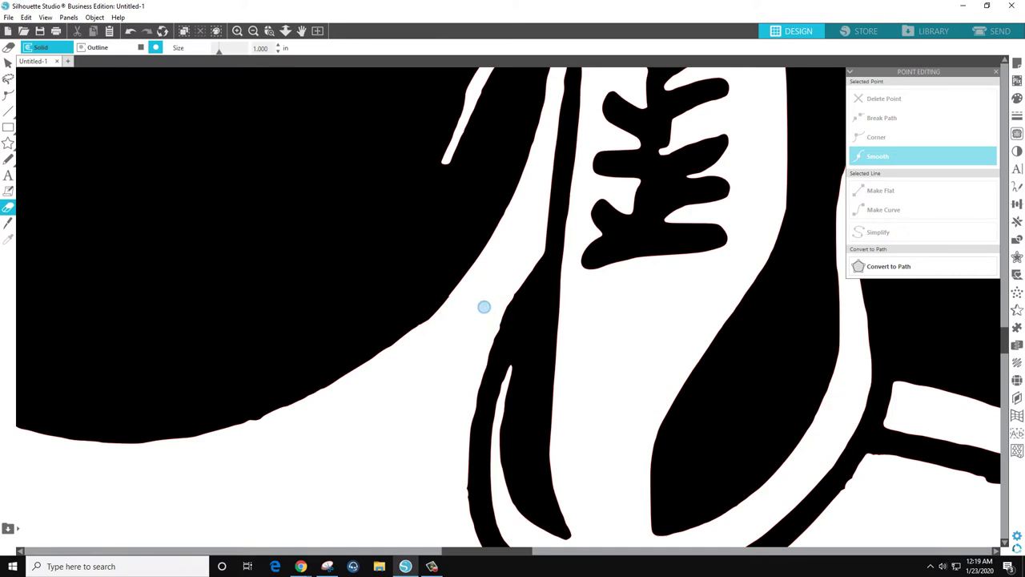
scroll(482, 260, down, 2)
scroll(482, 260, down, 2)
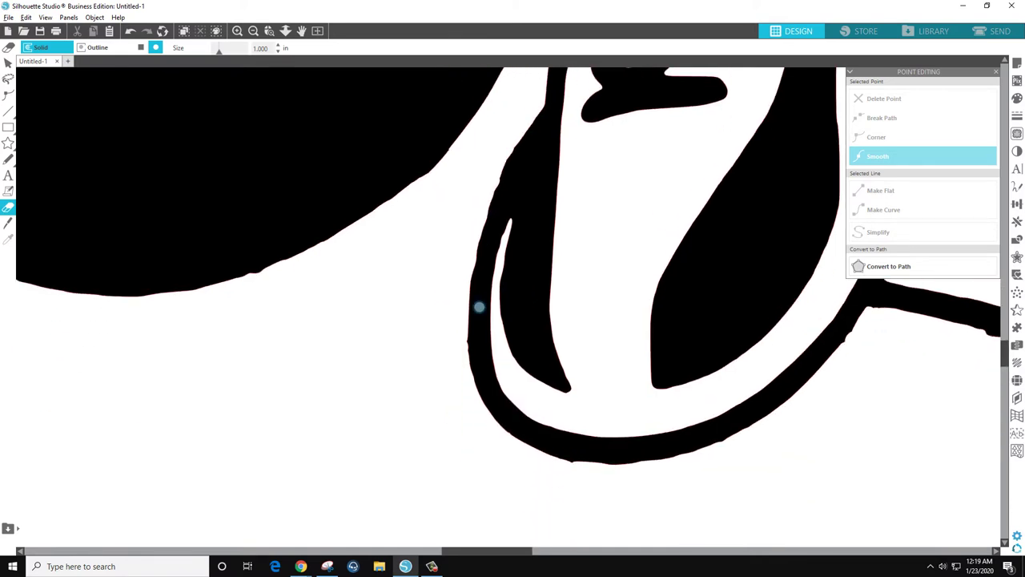
scroll(479, 306, down, 5)
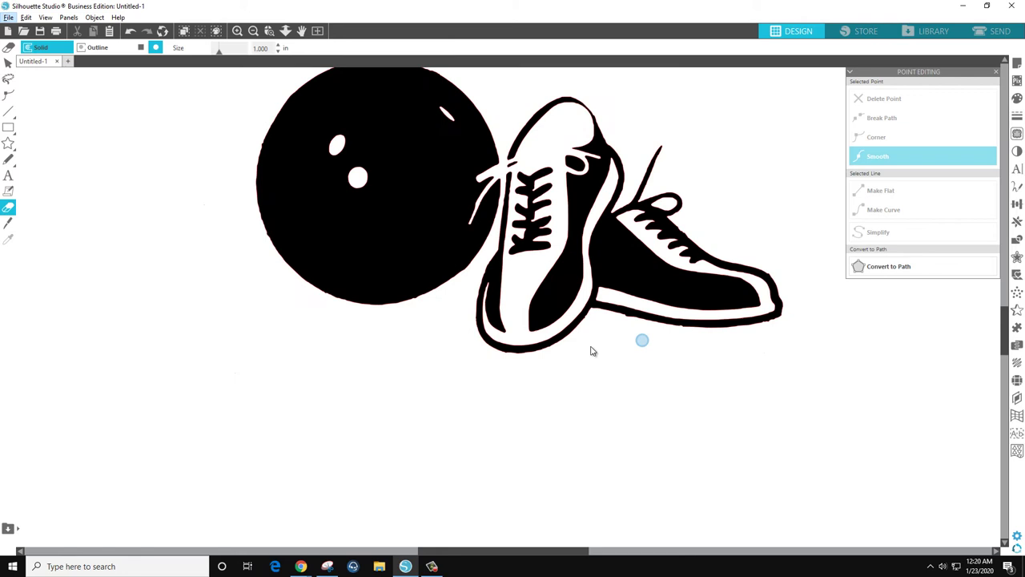
scroll(622, 339, up, 2)
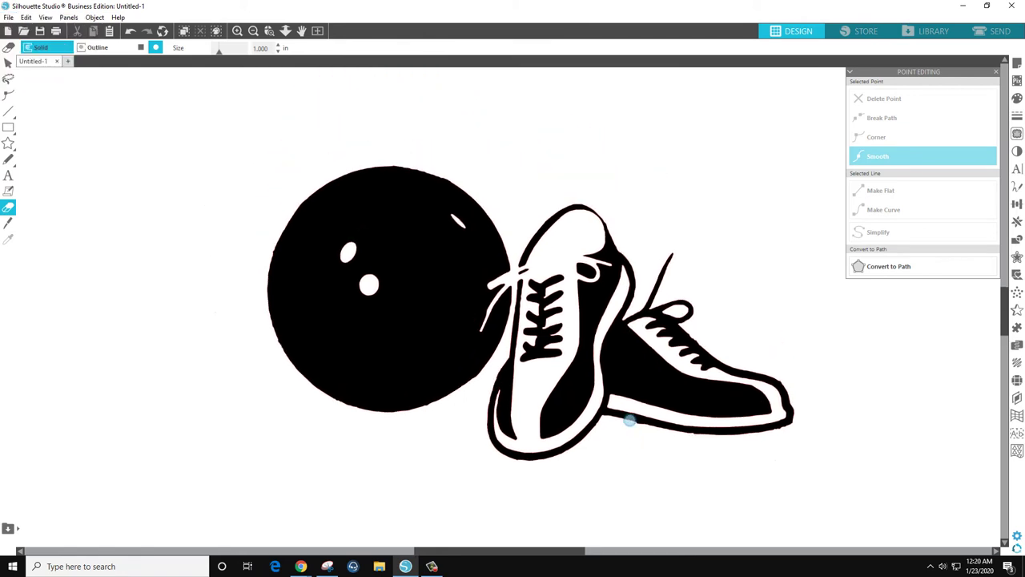
scroll(630, 421, down, 2)
Step: Marquee-select the shoes with their laces and make them one compound path
click(8, 62)
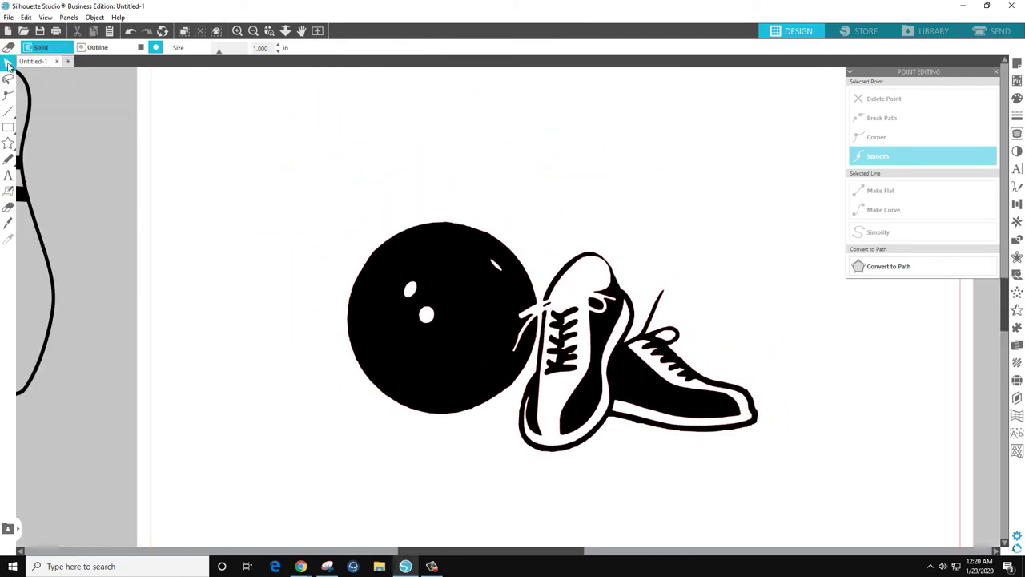
click(614, 349)
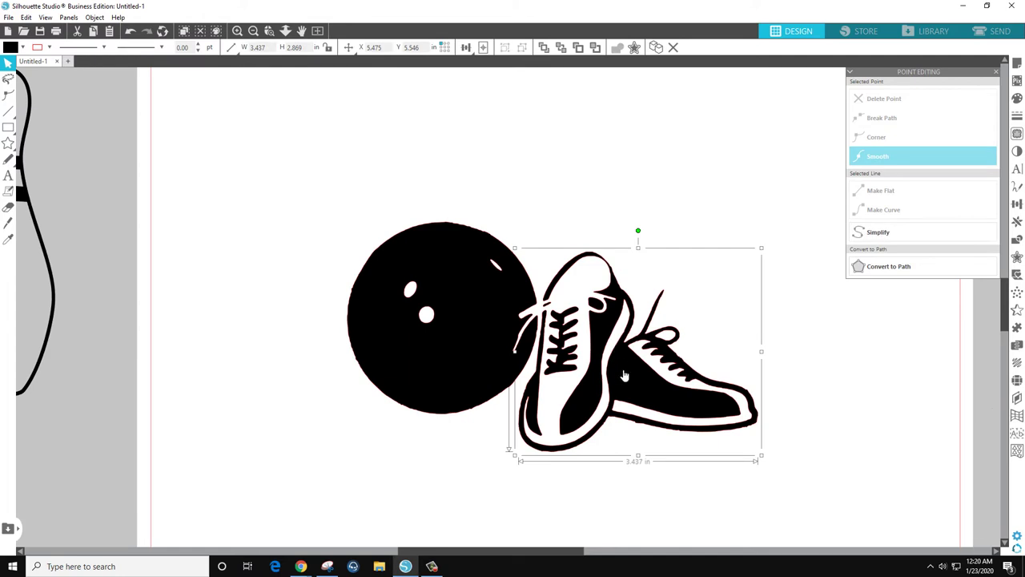
drag(617, 387, 694, 381)
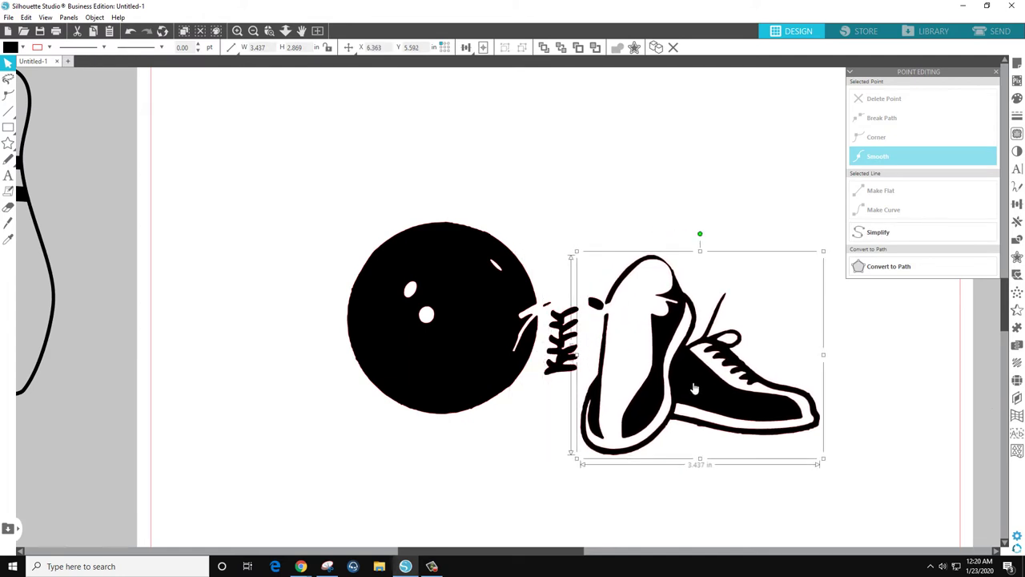
key(ctrl+z)
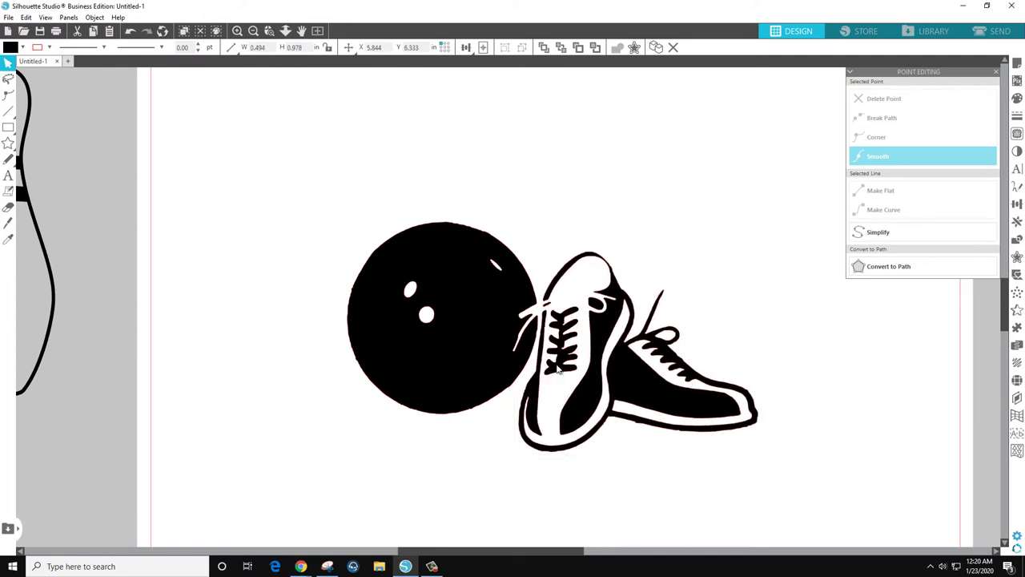
click(559, 371)
drag(782, 442, 546, 248)
drag(701, 491, 524, 383)
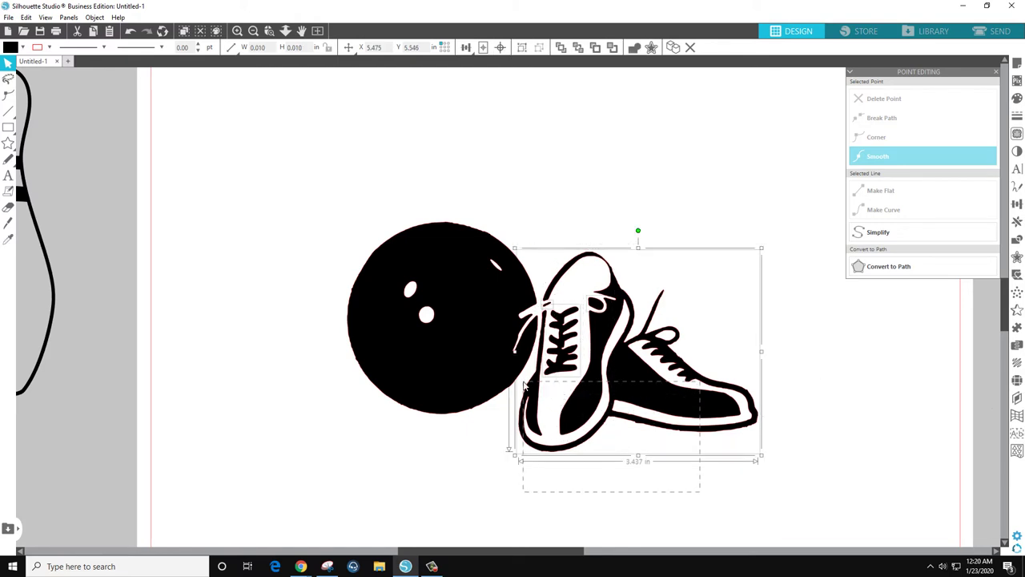
right_click(603, 354)
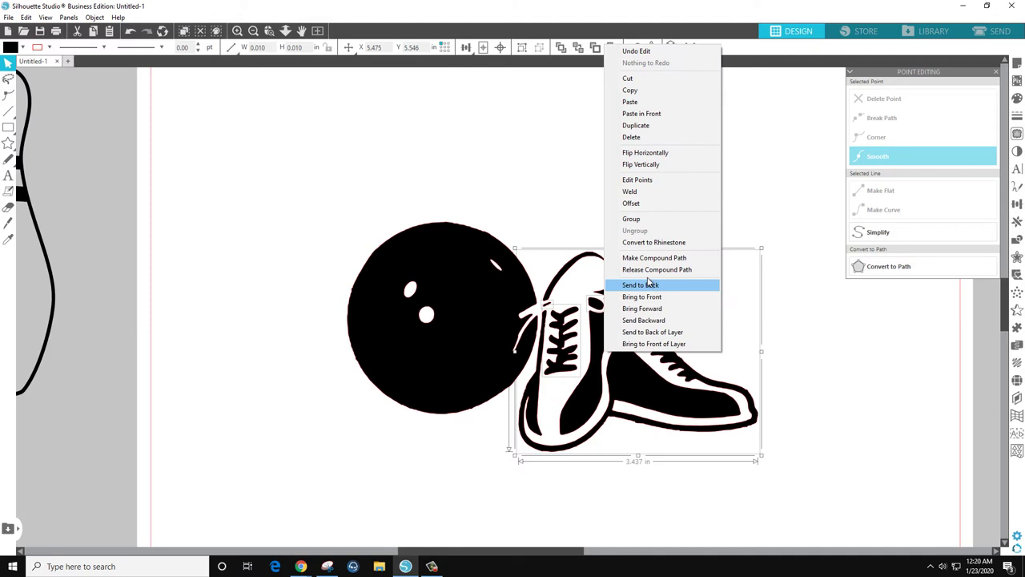
click(654, 261)
Step: Shift the bowling ball slightly left, away from the combined shoes
drag(598, 394, 707, 396)
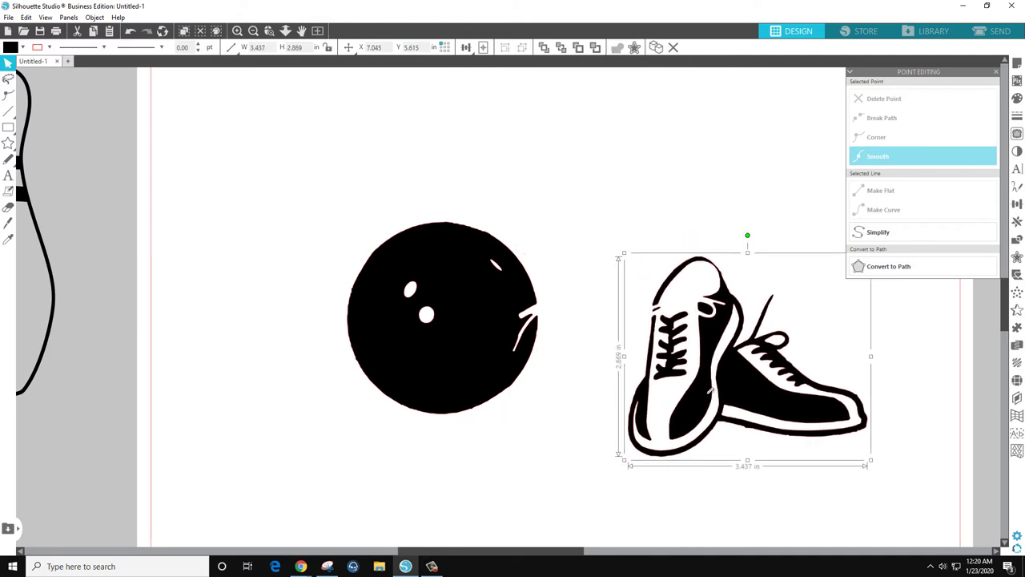
key(ctrl+z)
drag(498, 357, 422, 353)
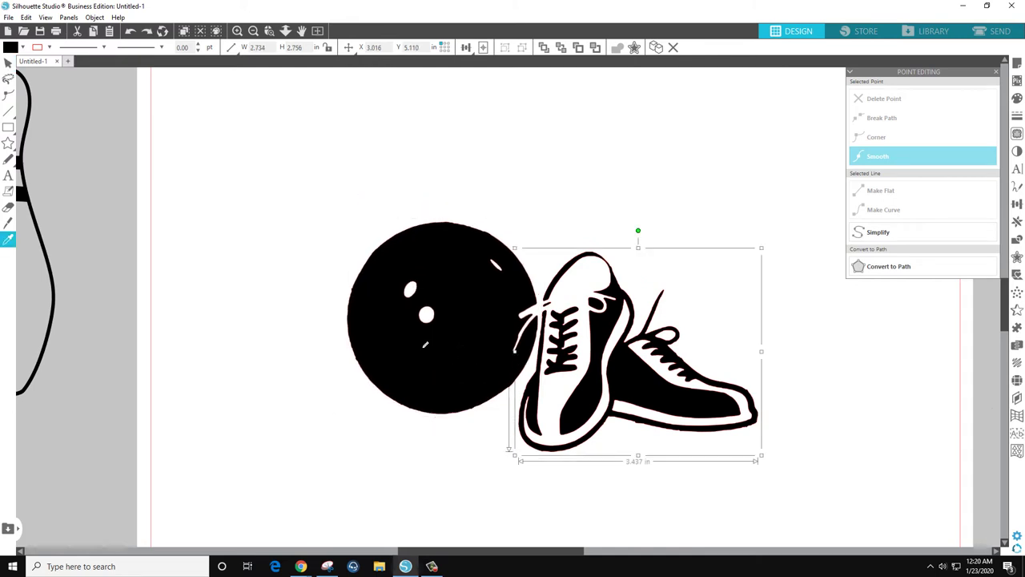
click(386, 415)
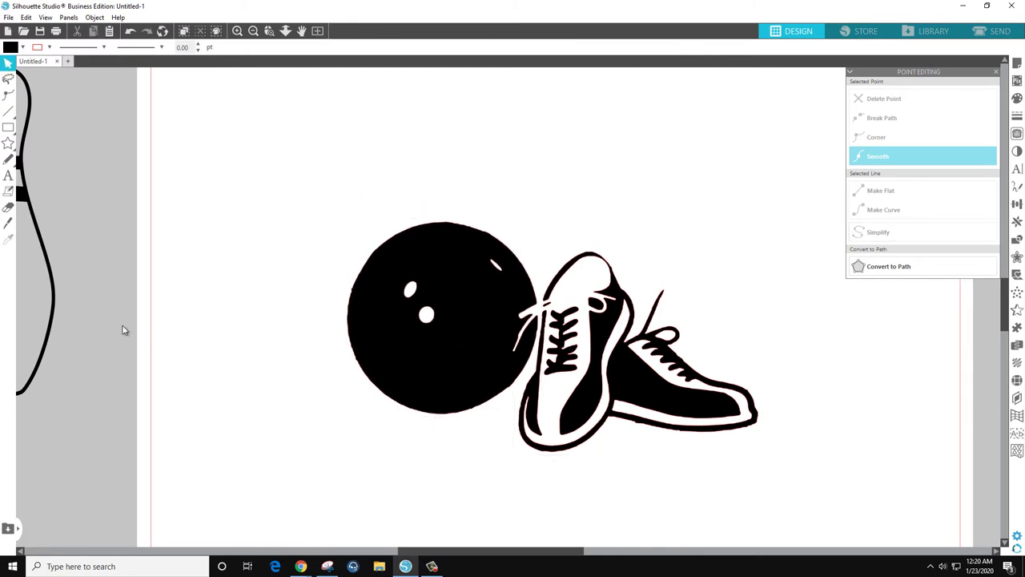
Step: Drag the bowling pin from the left edge onto the mat and zoom out
click(56, 296)
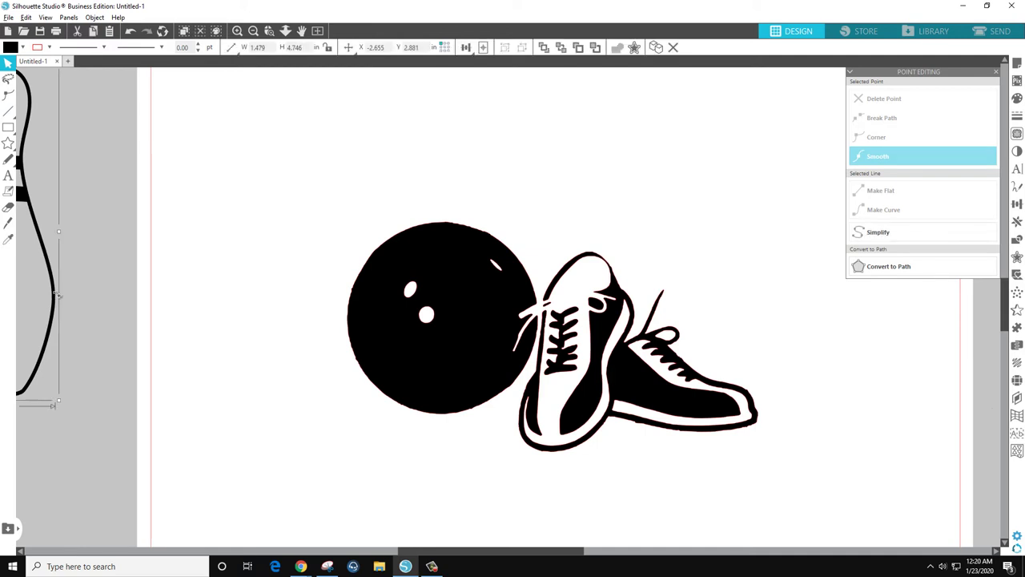
drag(56, 296, 296, 318)
scroll(379, 360, down, 2)
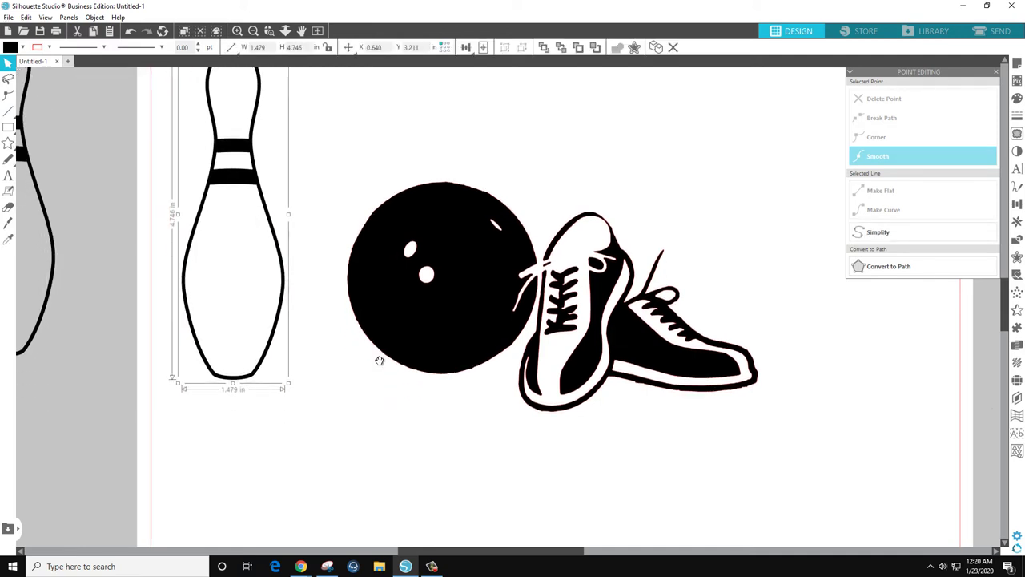
scroll(380, 360, down, 3)
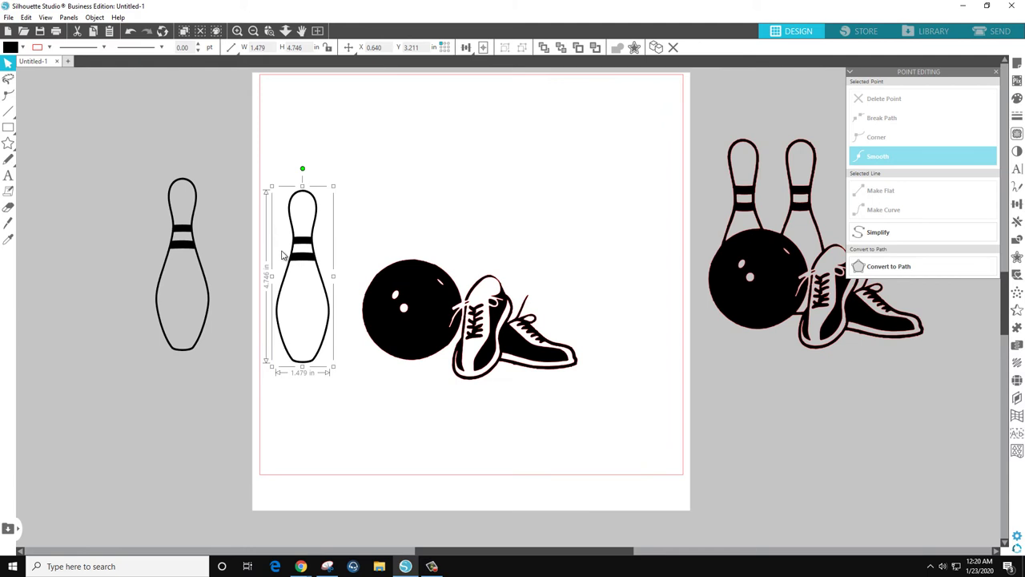
Step: Fill the pin red, then place a blue copy of the artwork behind the black ball and shoes
click(23, 50)
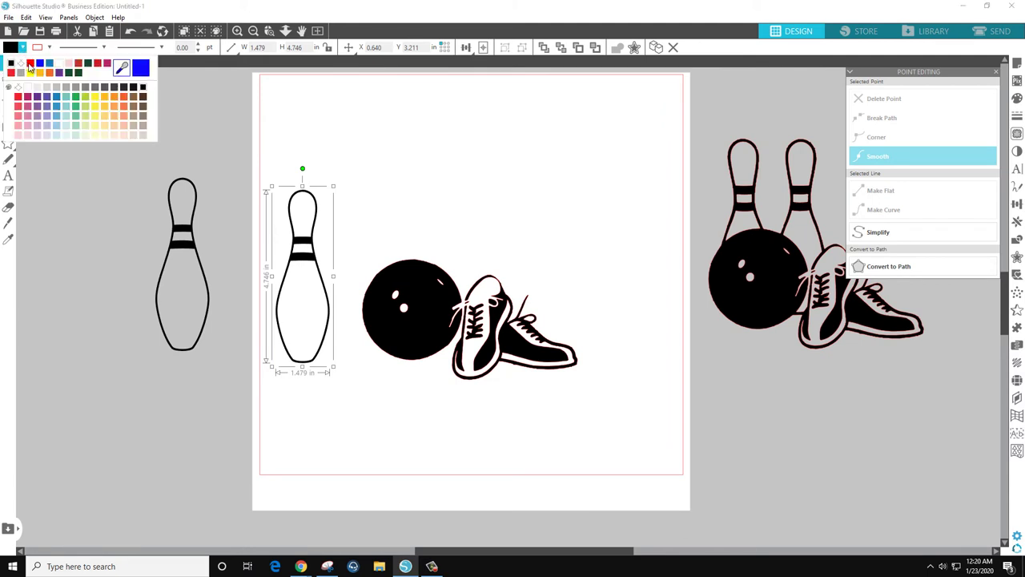
click(24, 64)
click(735, 262)
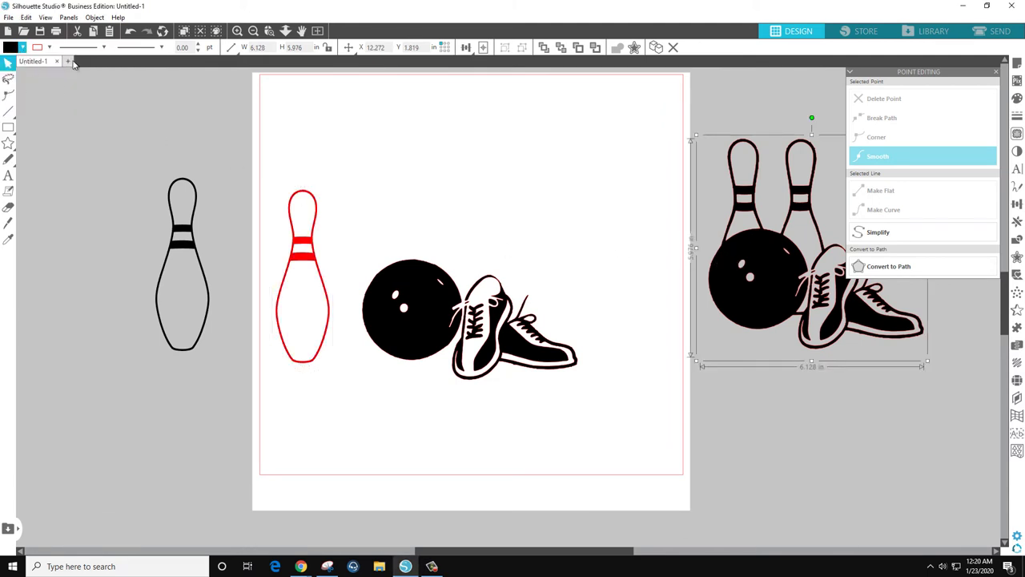
key(ctrl+v)
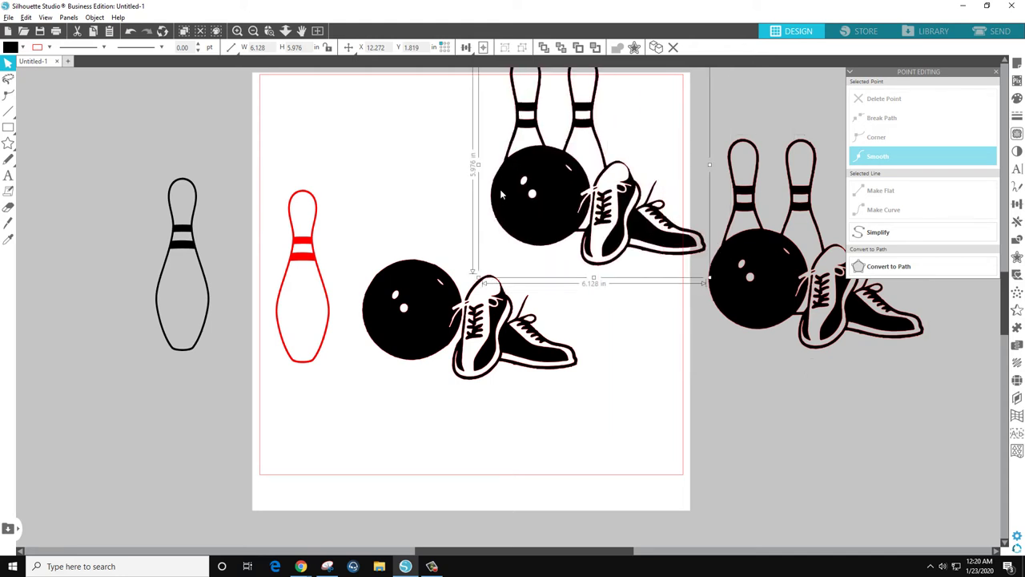
click(23, 50)
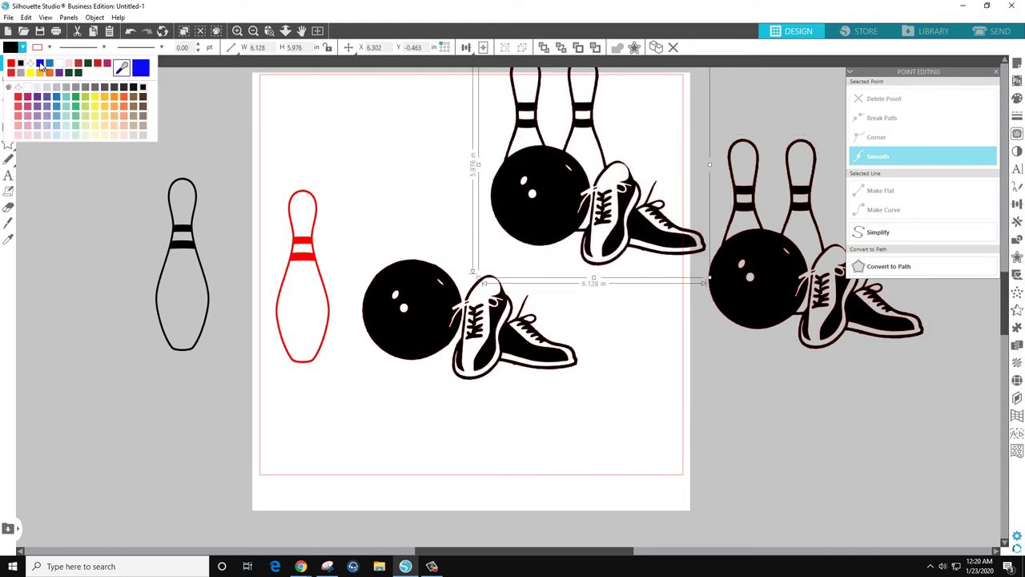
click(40, 64)
drag(539, 230, 411, 329)
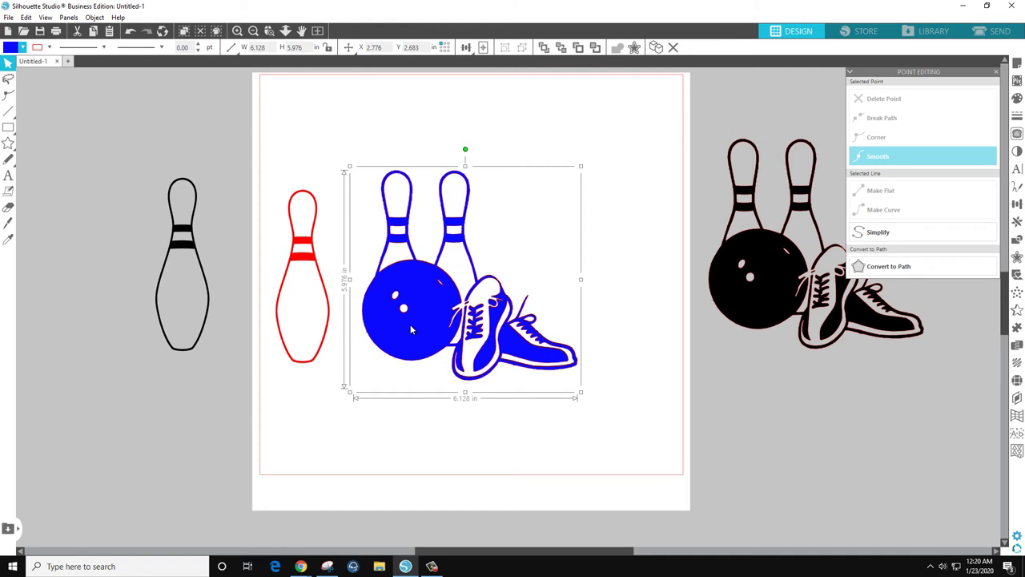
right_click(411, 330)
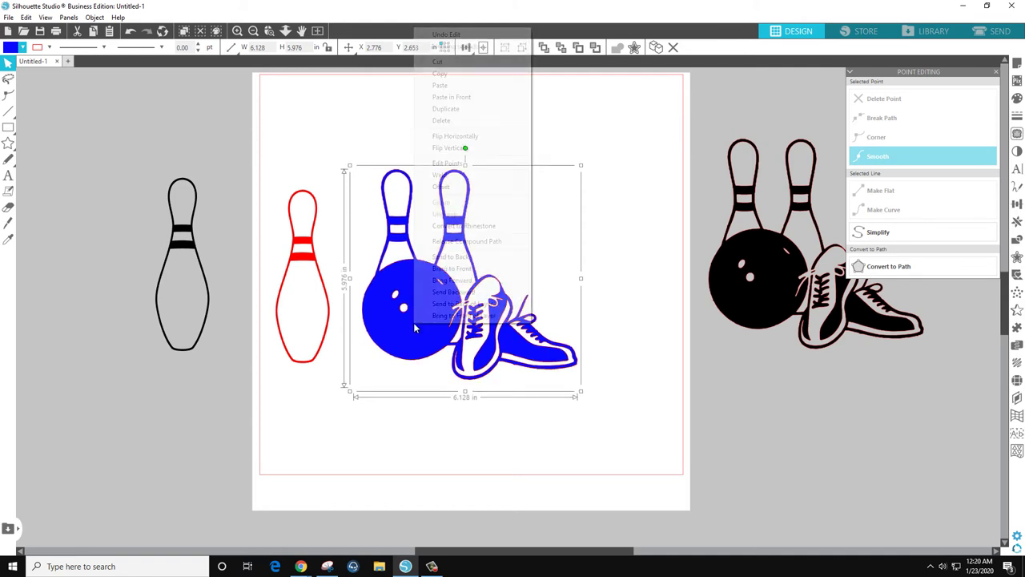
click(450, 256)
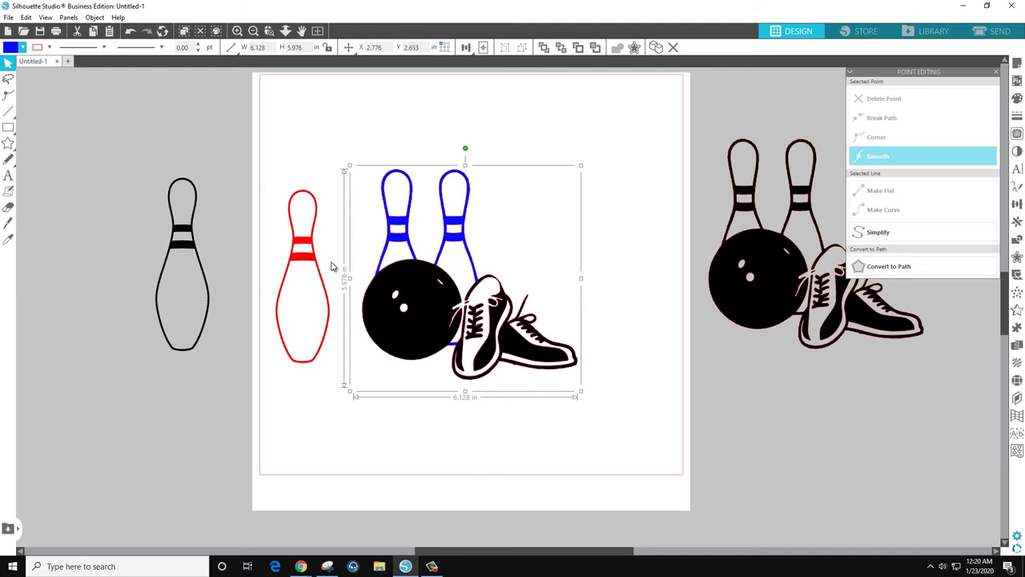
Step: Drag the red pin left, clear of the blue pins, onto empty mat space
click(327, 257)
drag(328, 257, 405, 239)
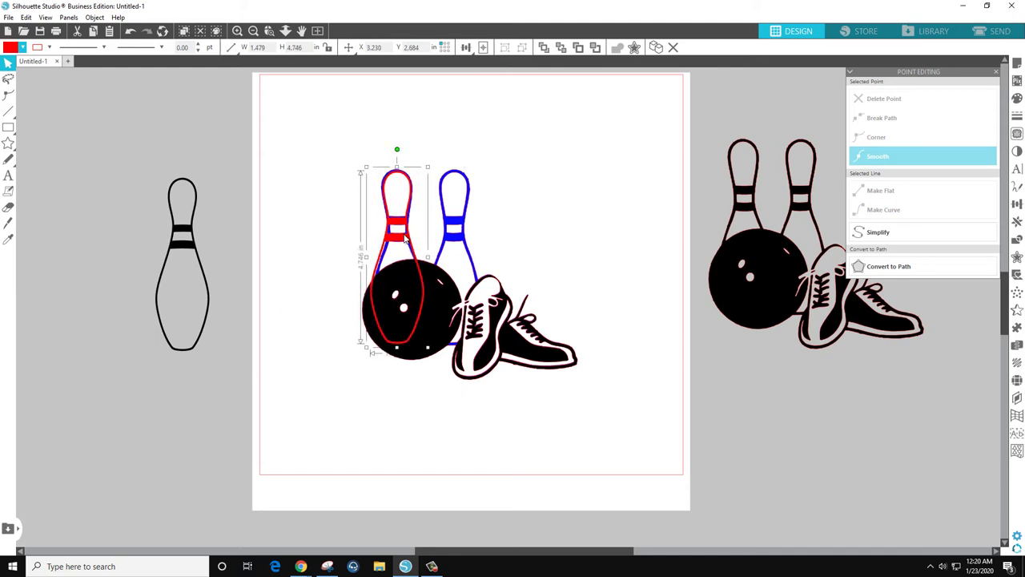
scroll(409, 267, up, 2)
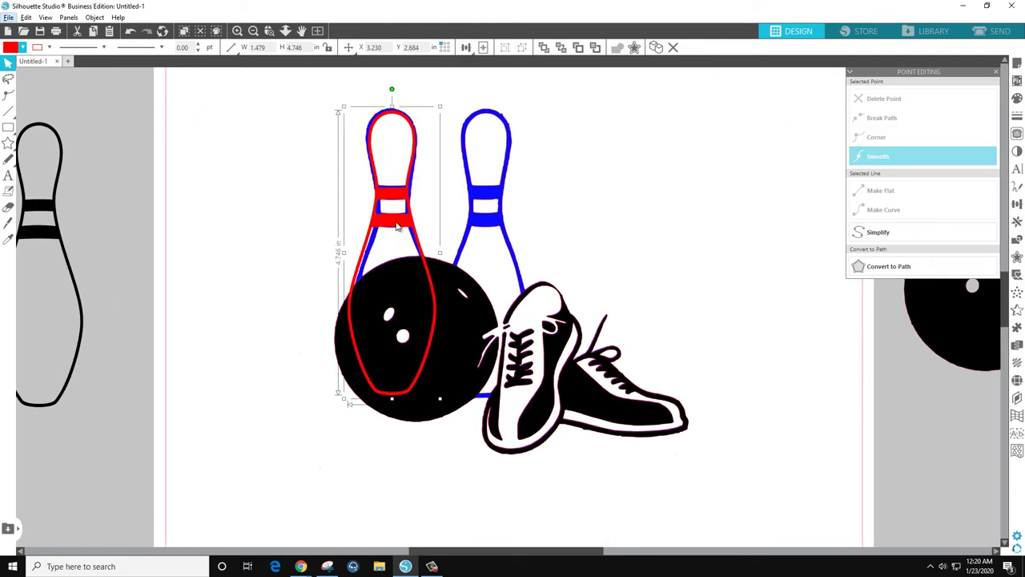
drag(396, 226, 258, 249)
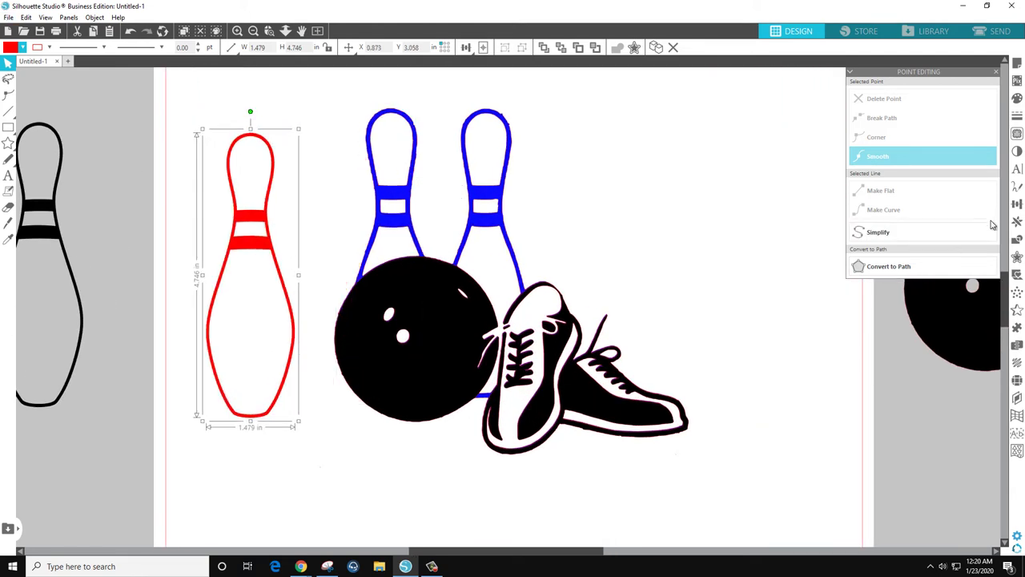
Step: Apply a 0.025 in offset around the red pin
click(1017, 257)
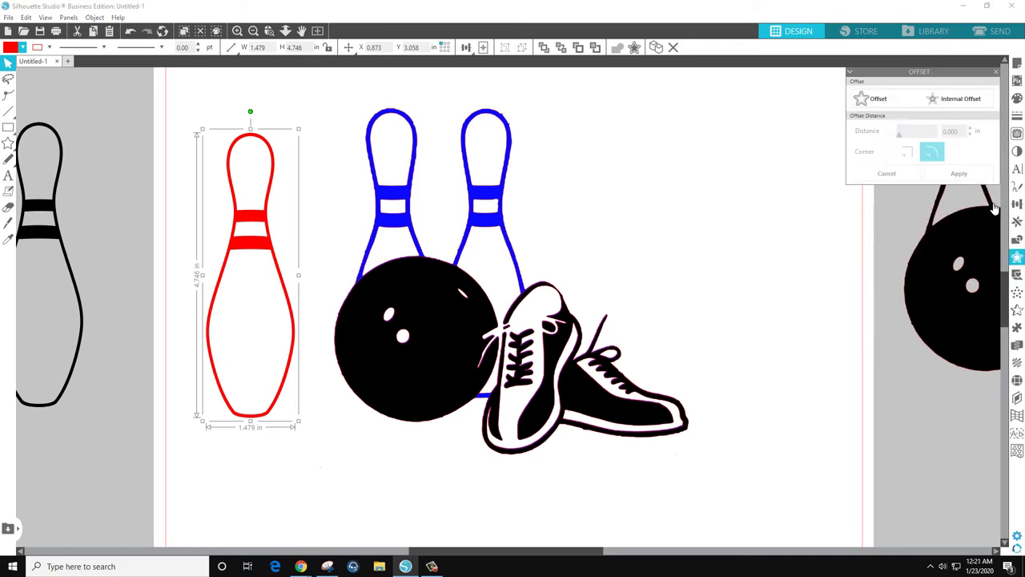
click(884, 104)
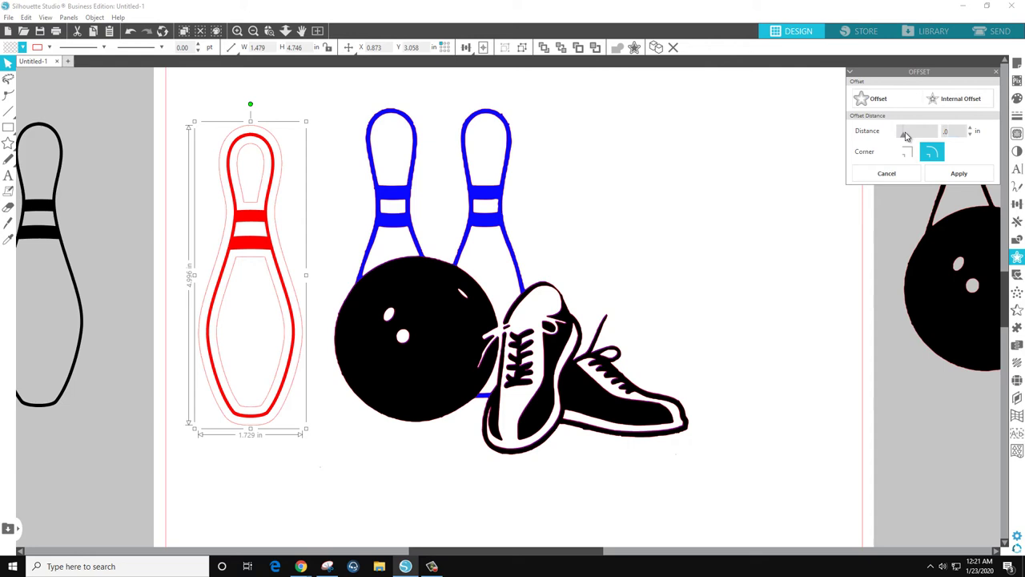
text(.05)
key(Return)
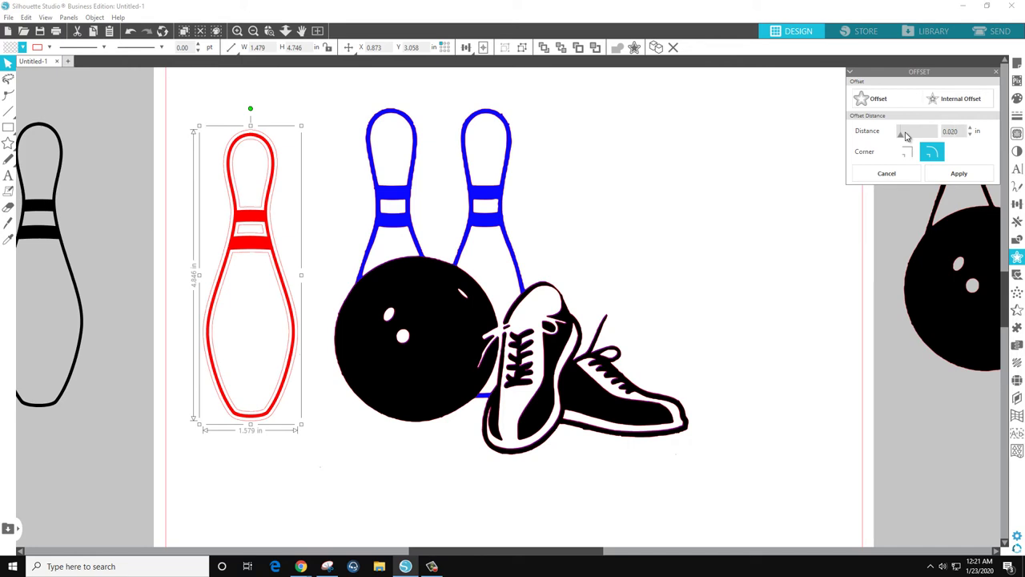
key(Return)
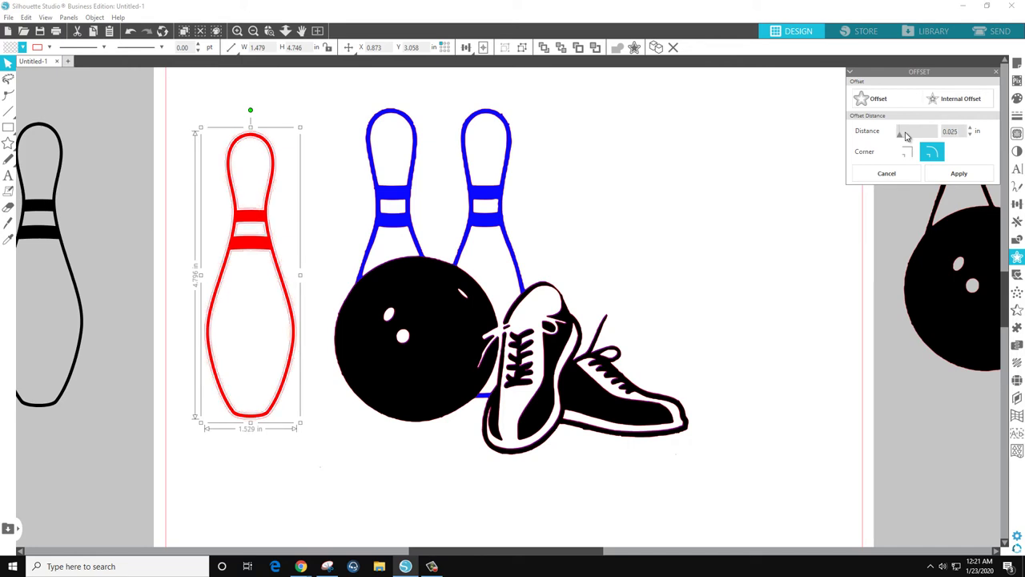
click(958, 174)
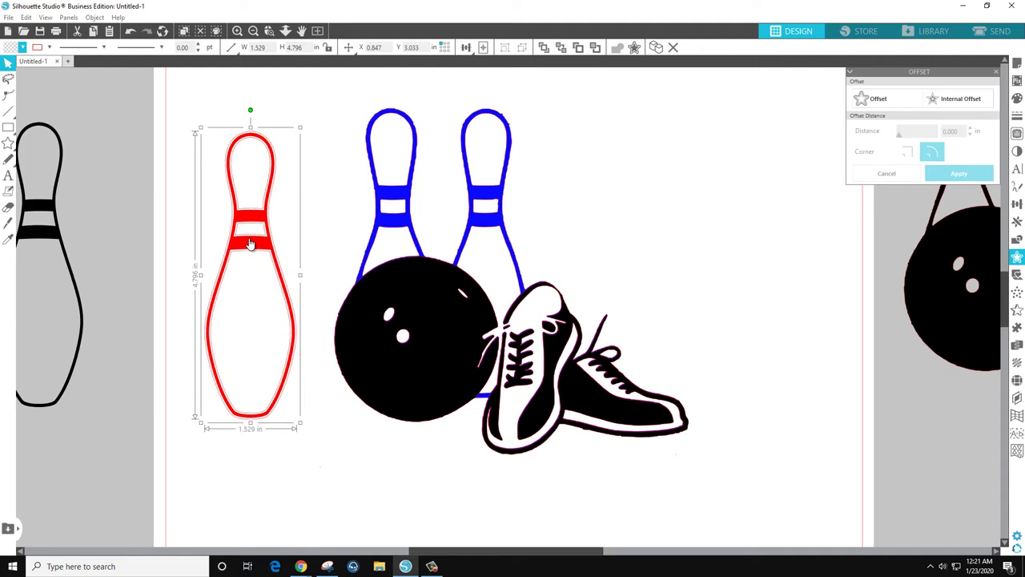
Step: Remove the inner pin's fill and fill the offset shape red
click(245, 222)
click(22, 47)
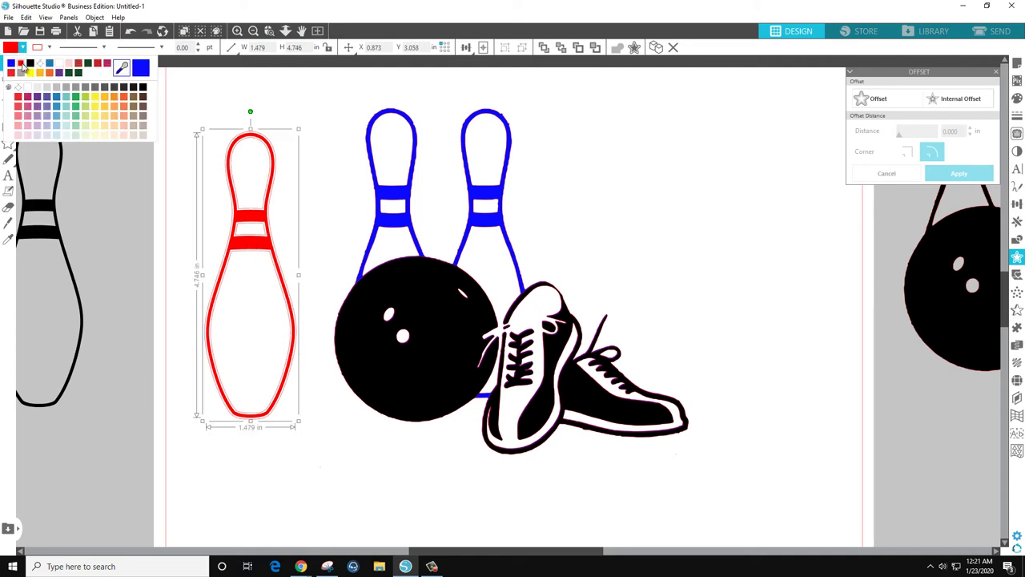
click(19, 69)
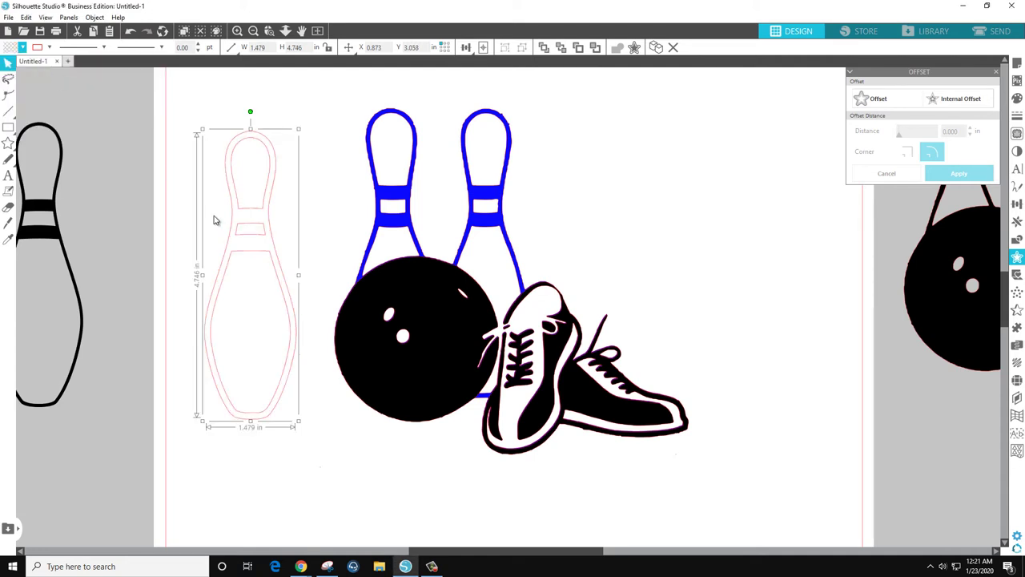
click(217, 226)
click(246, 261)
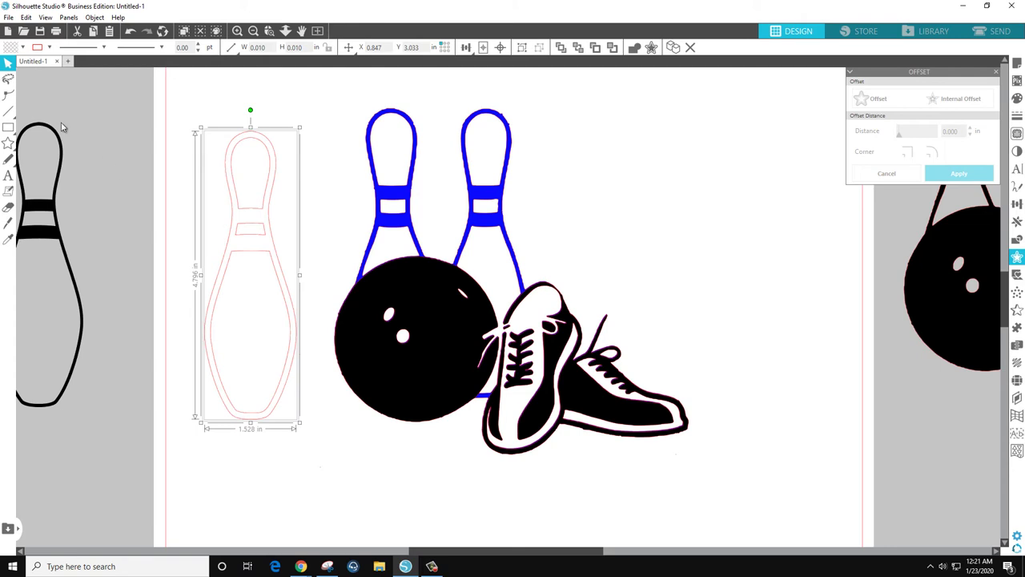
click(22, 47)
click(30, 63)
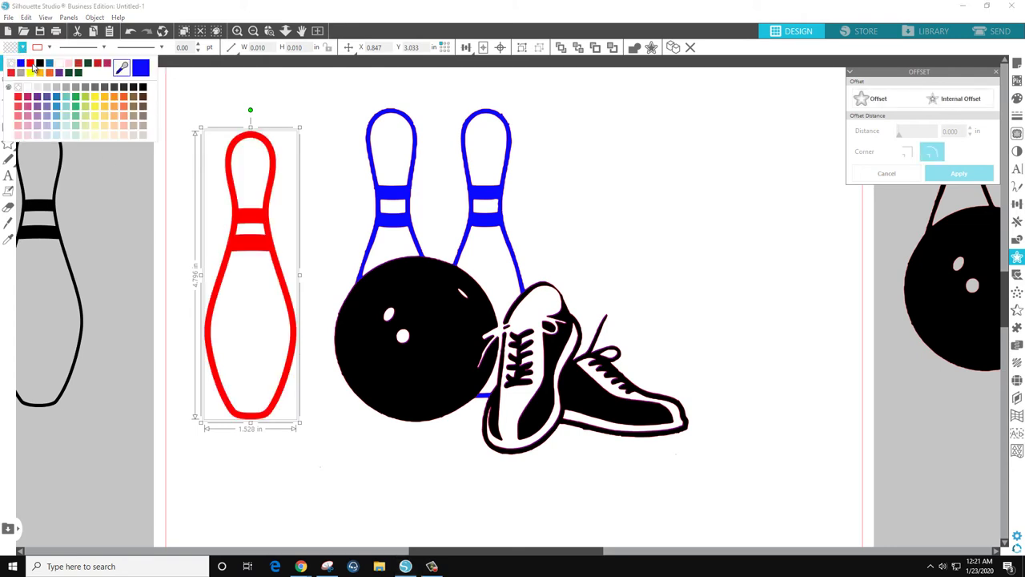
click(210, 226)
Step: Set the thin pin aside and align the solid red pin over the left blue pin
drag(269, 235, 157, 232)
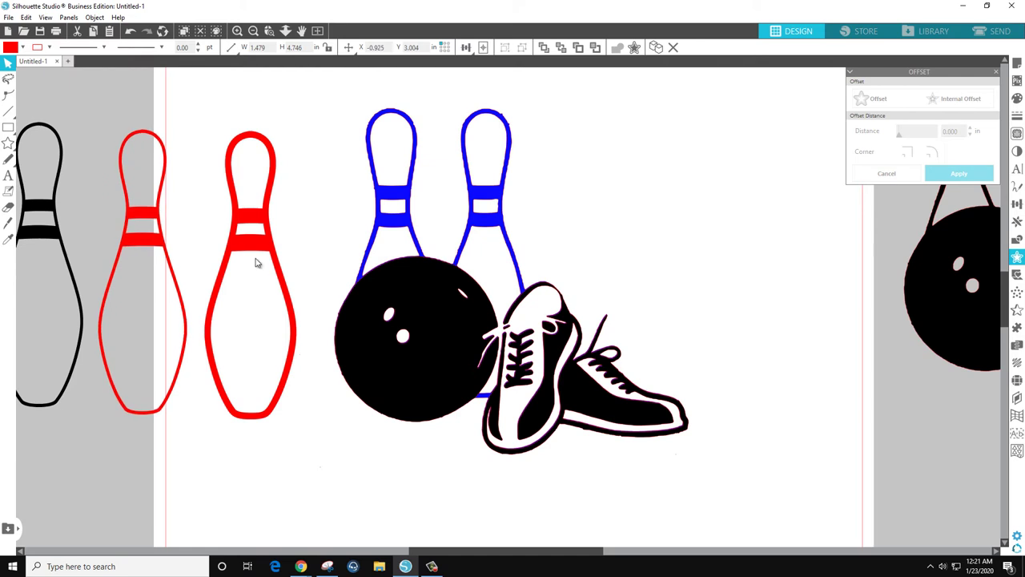
drag(256, 263, 394, 230)
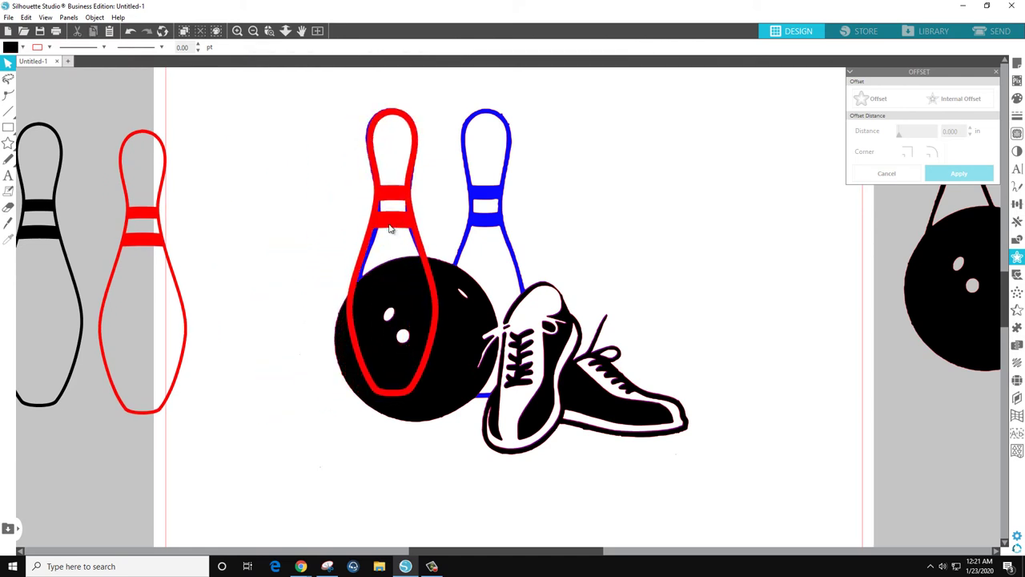
drag(343, 252, 349, 253)
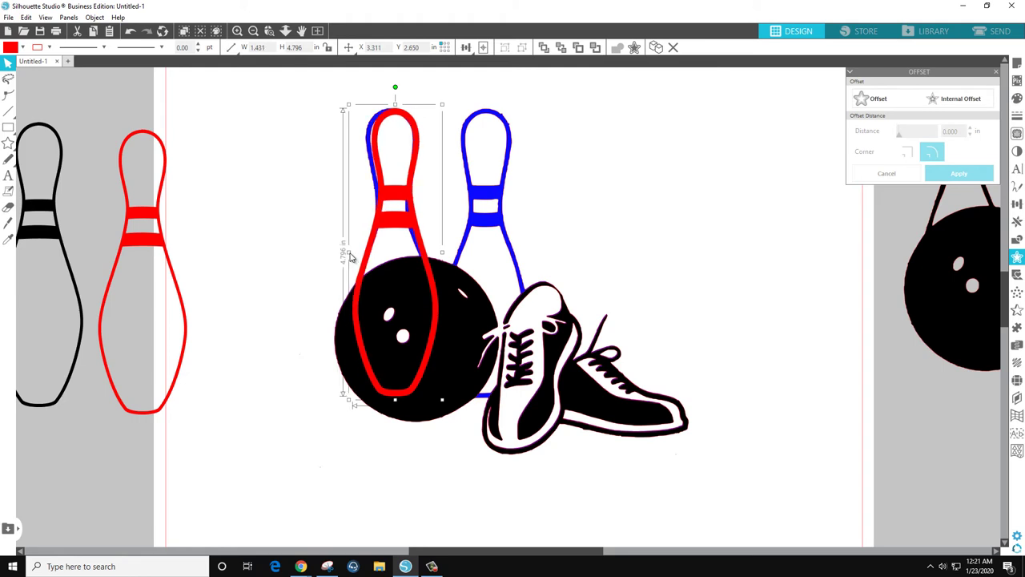
drag(395, 224, 391, 226)
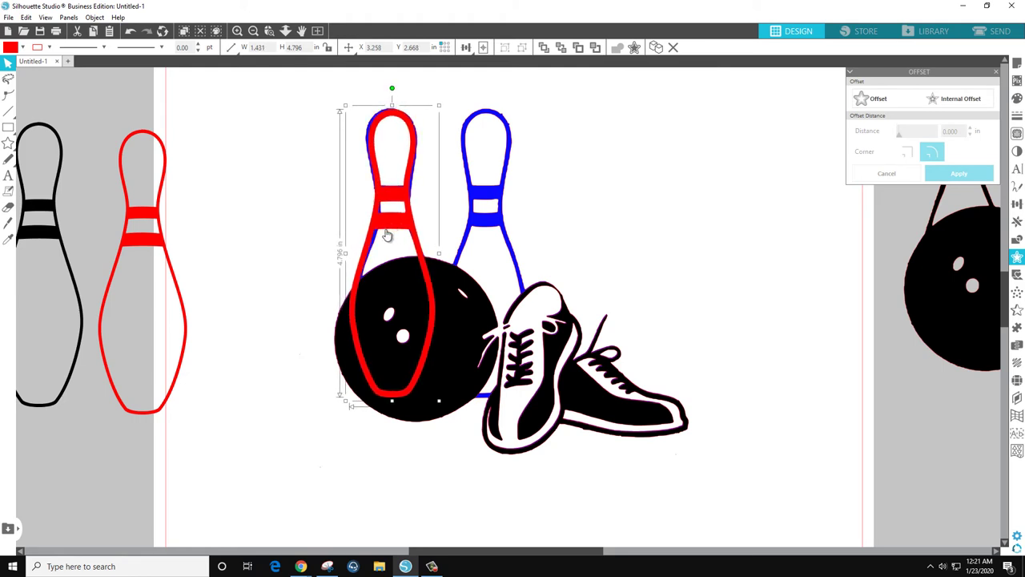
key(ctrl+z)
key(ctrl+z)
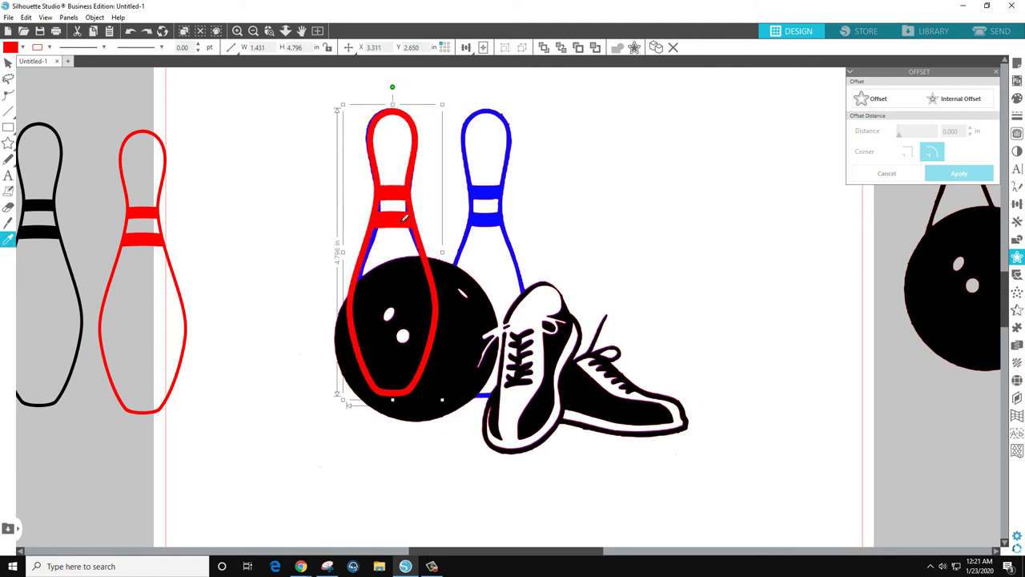
drag(401, 221, 399, 221)
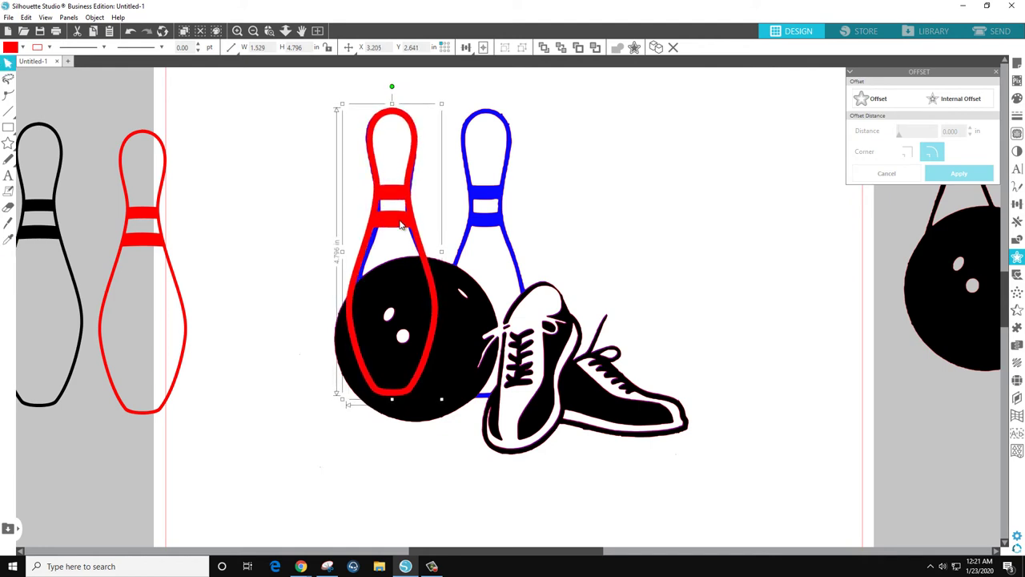
key(Escape)
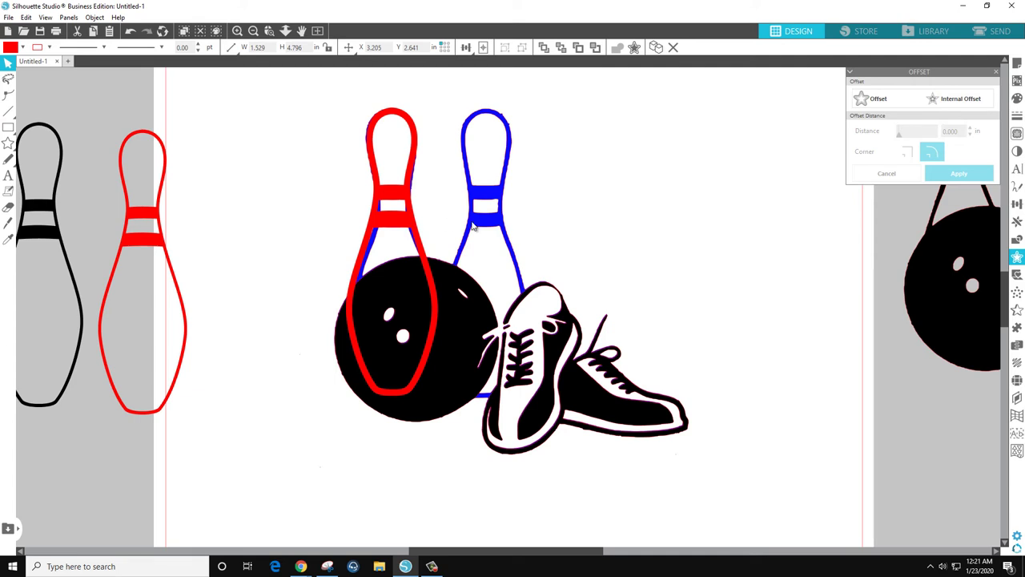
Step: Alt-drag a copy of the red pin over the right blue pin
double_click(400, 224)
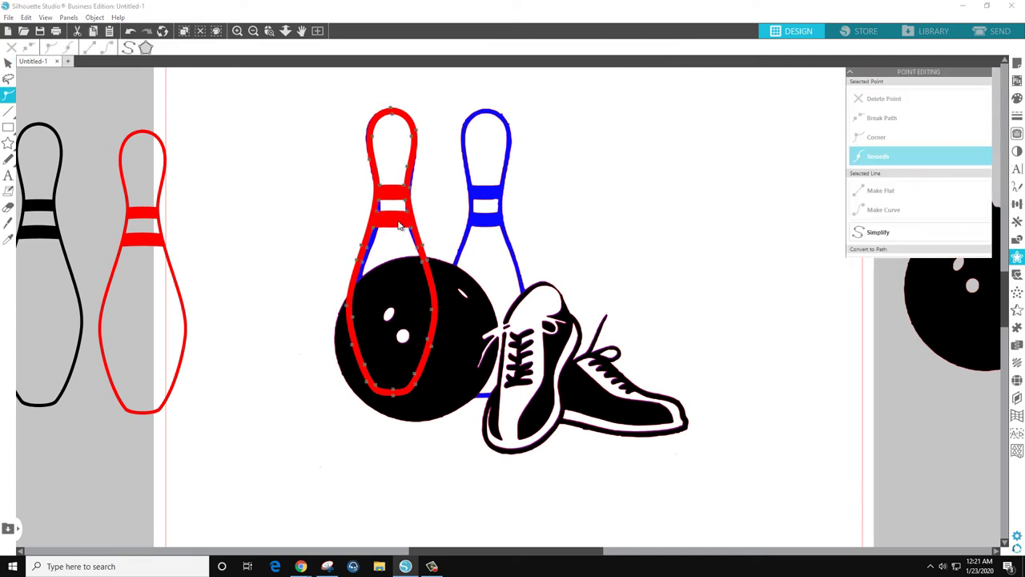
click(405, 225)
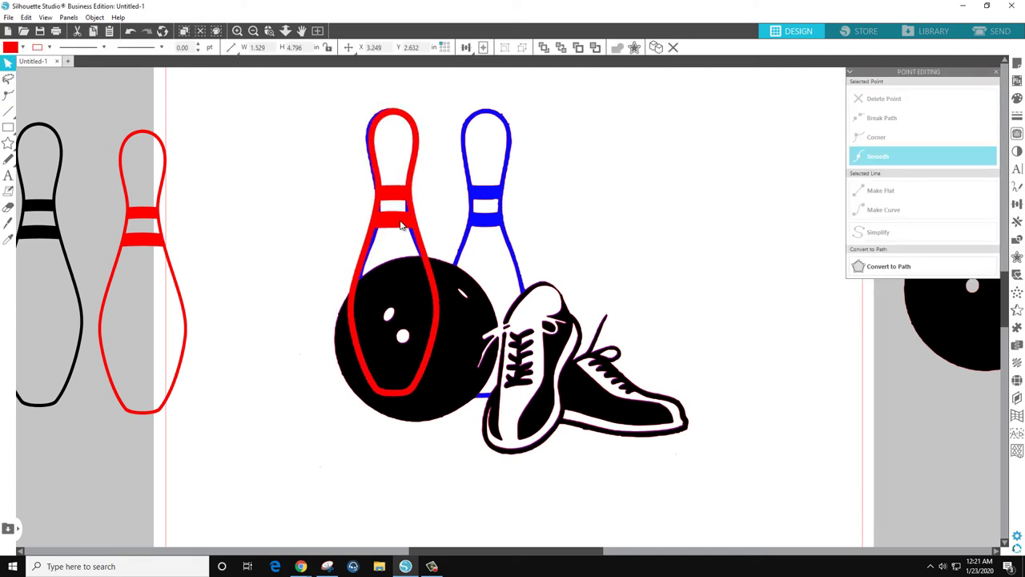
key(Escape)
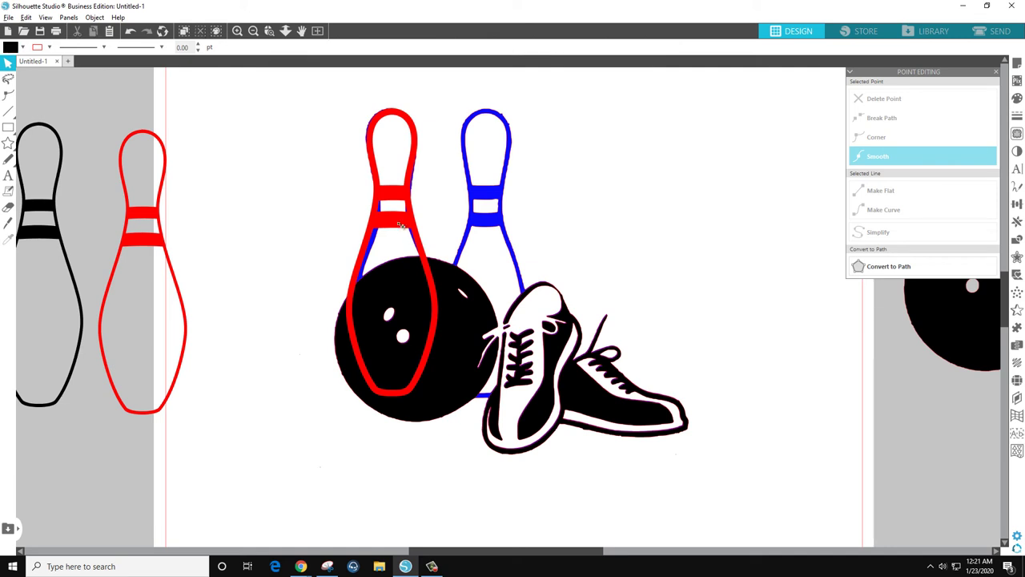
drag(400, 223, 491, 226)
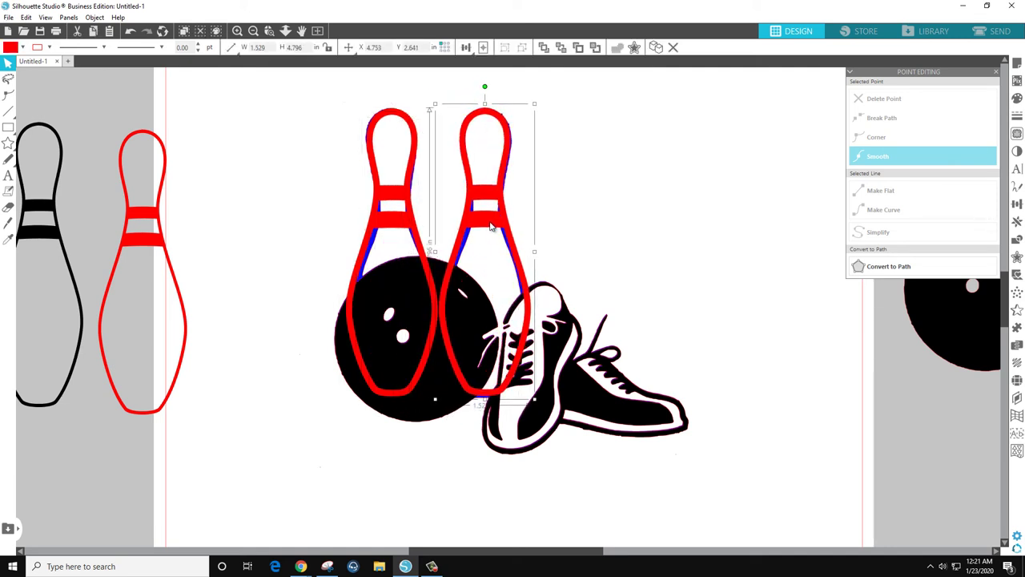
click(573, 223)
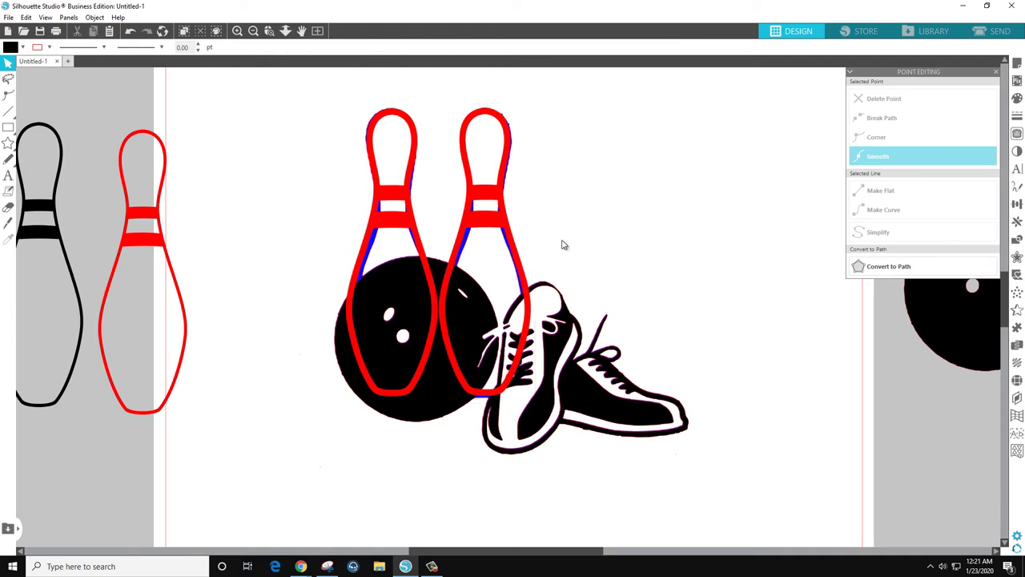
Step: Send the right red pin backward and bring the black ball to the front
click(435, 292)
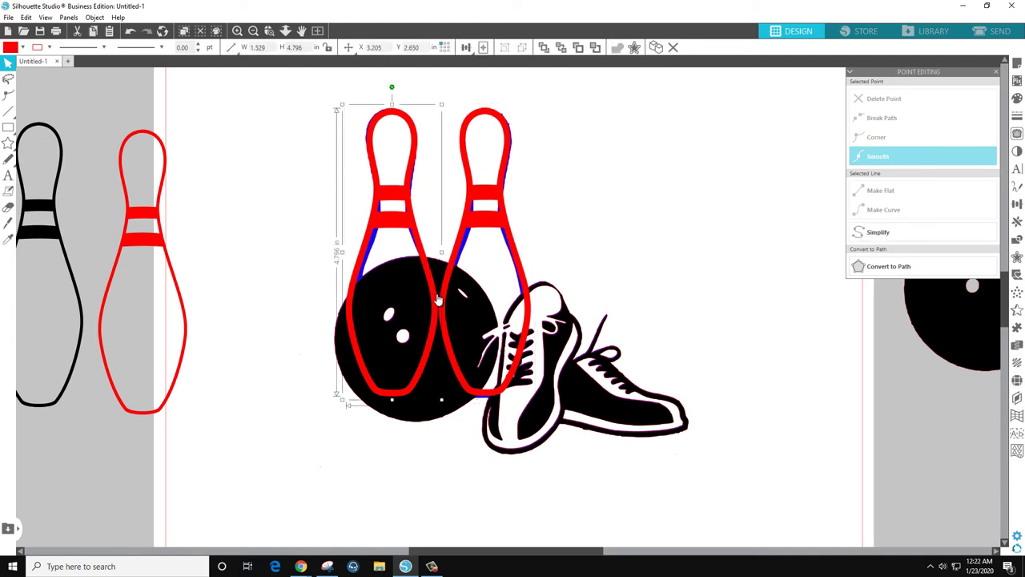
right_click(442, 292)
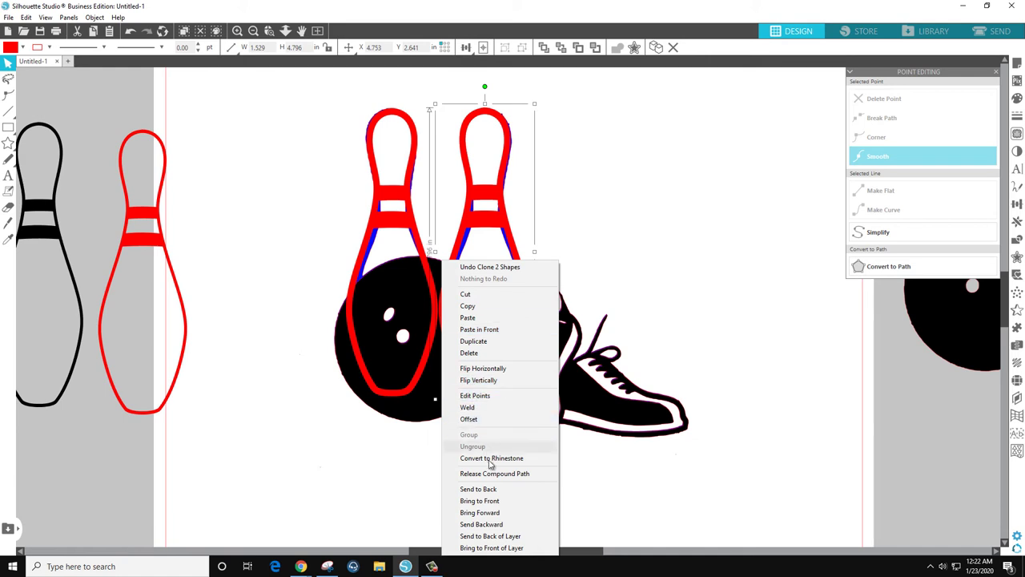
click(498, 524)
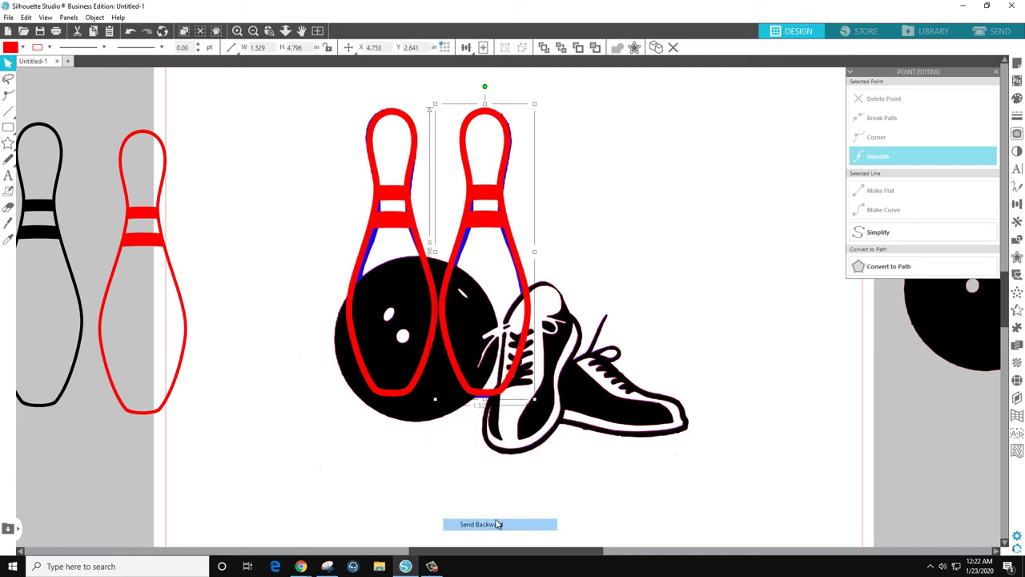
click(472, 376)
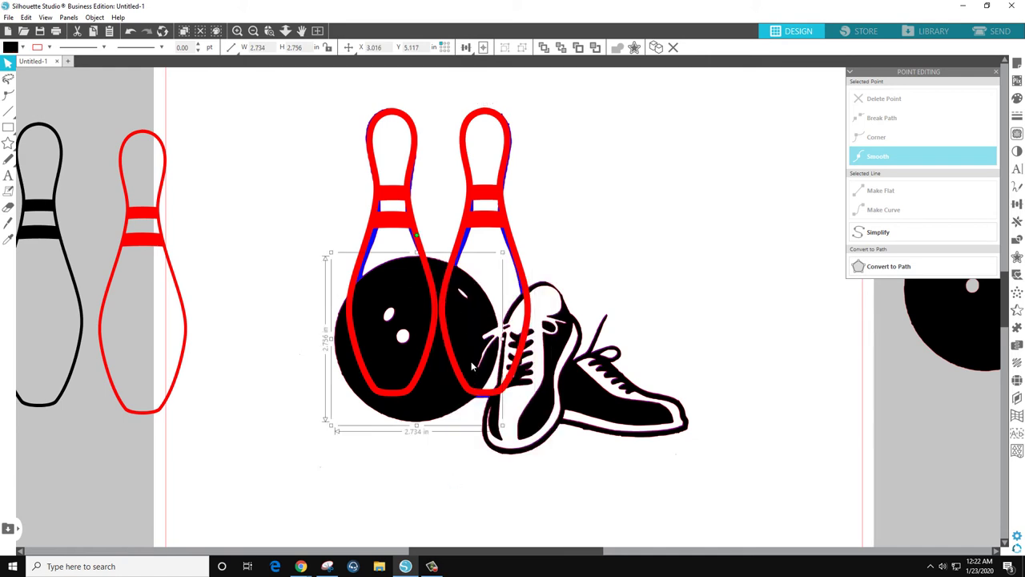
right_click(474, 369)
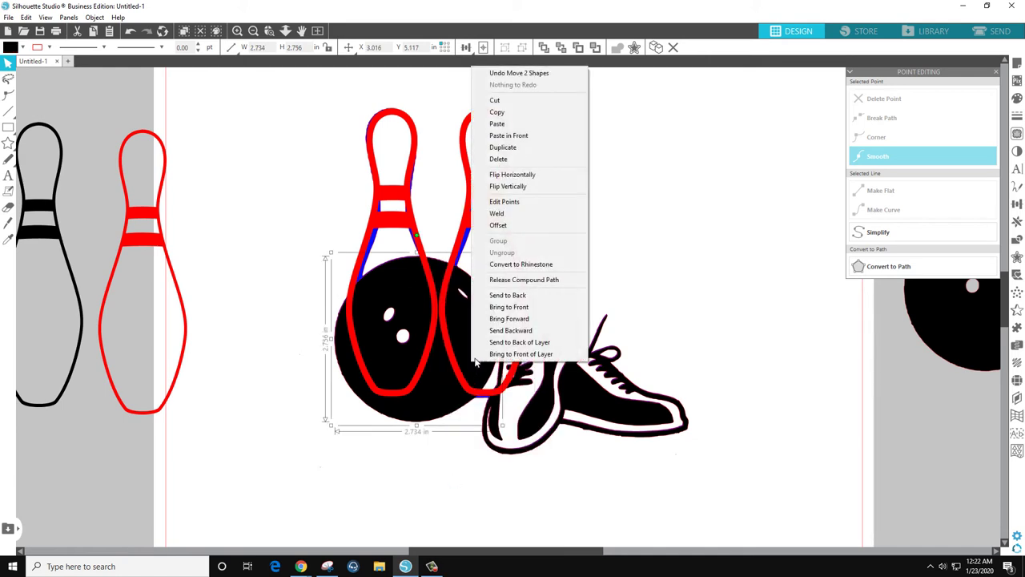
click(529, 309)
Step: Bring the shoes in front of the ball, cancelling an accidental drag of the artwork
click(548, 362)
right_click(550, 364)
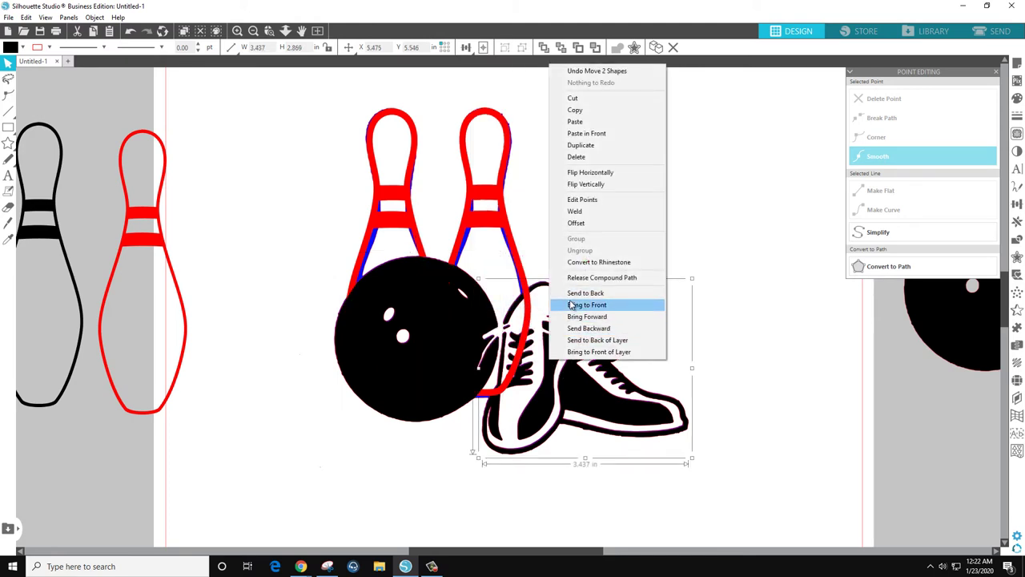
click(571, 305)
click(601, 232)
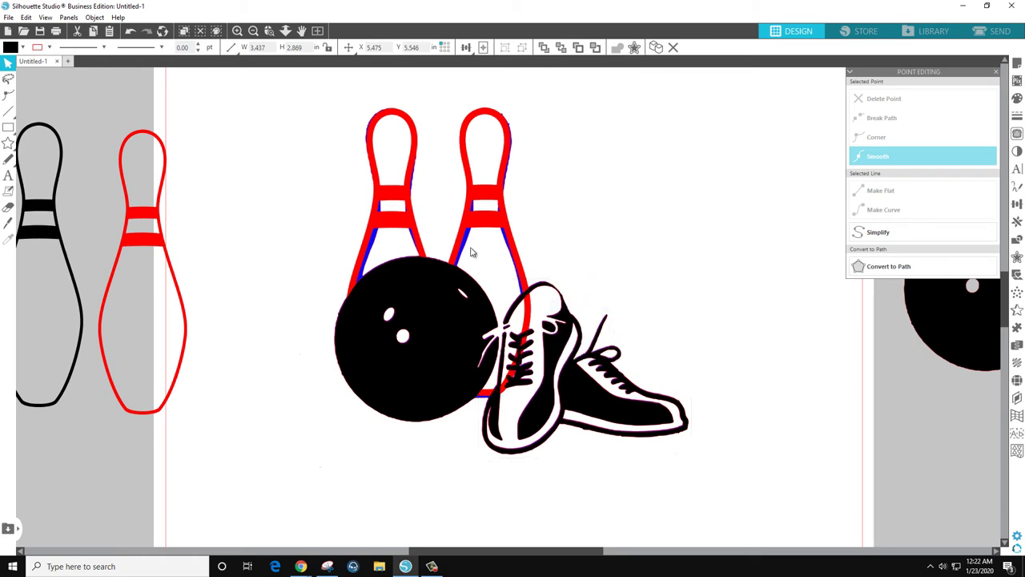
drag(471, 249, 704, 127)
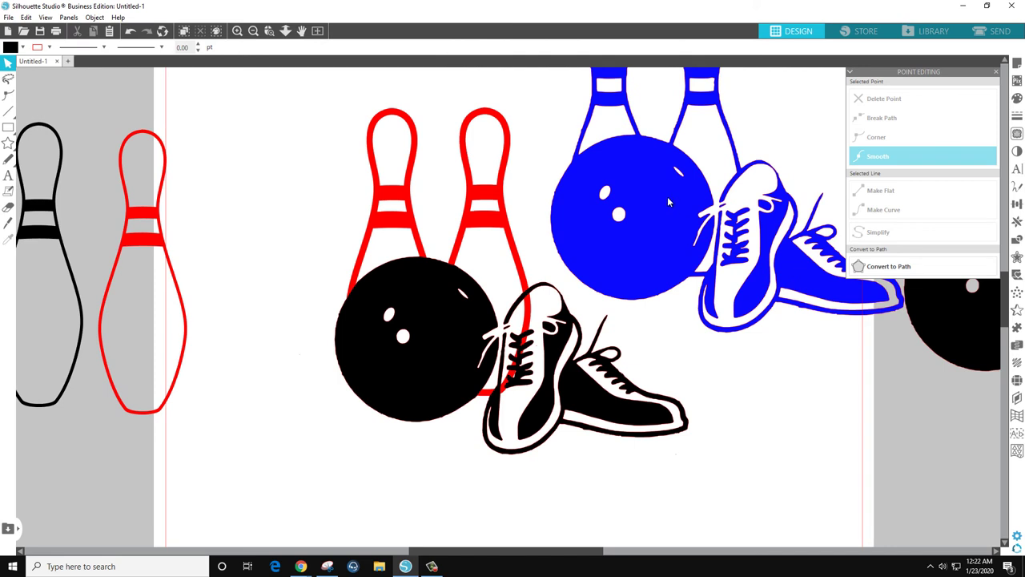
key(Escape)
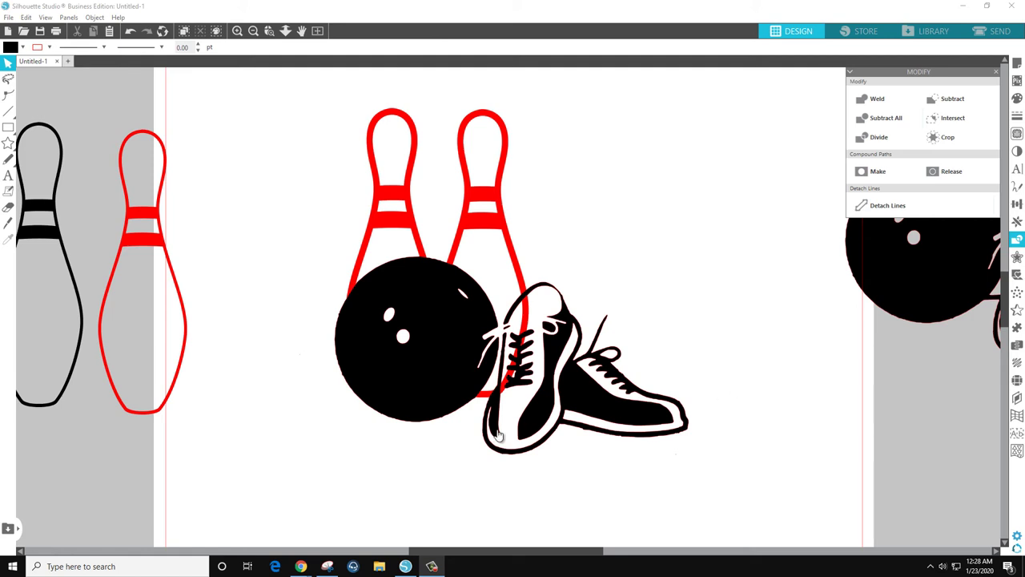
Step: Release the shoes' compound path and fill the shoes dark green
click(531, 428)
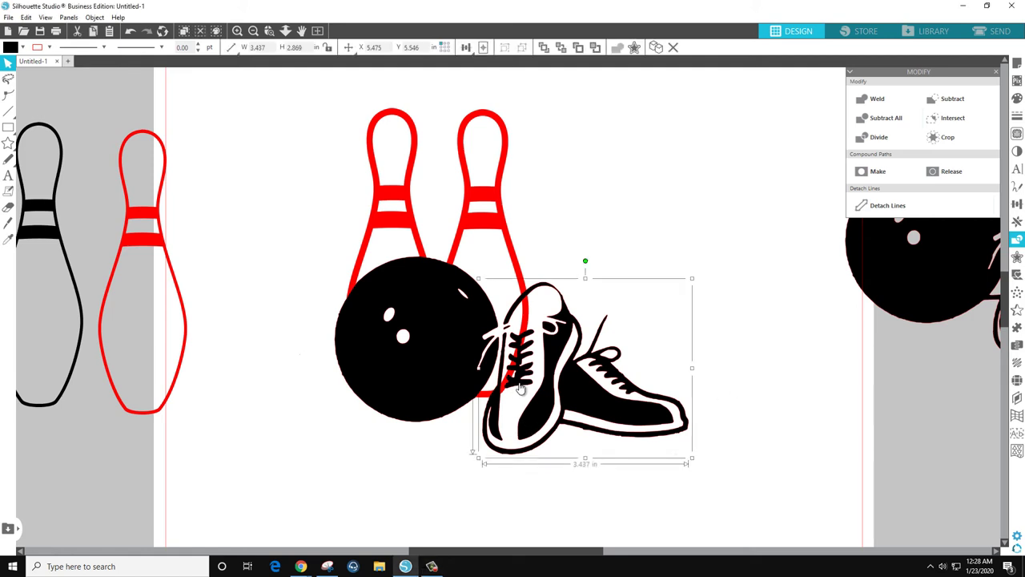
click(522, 384)
right_click(526, 387)
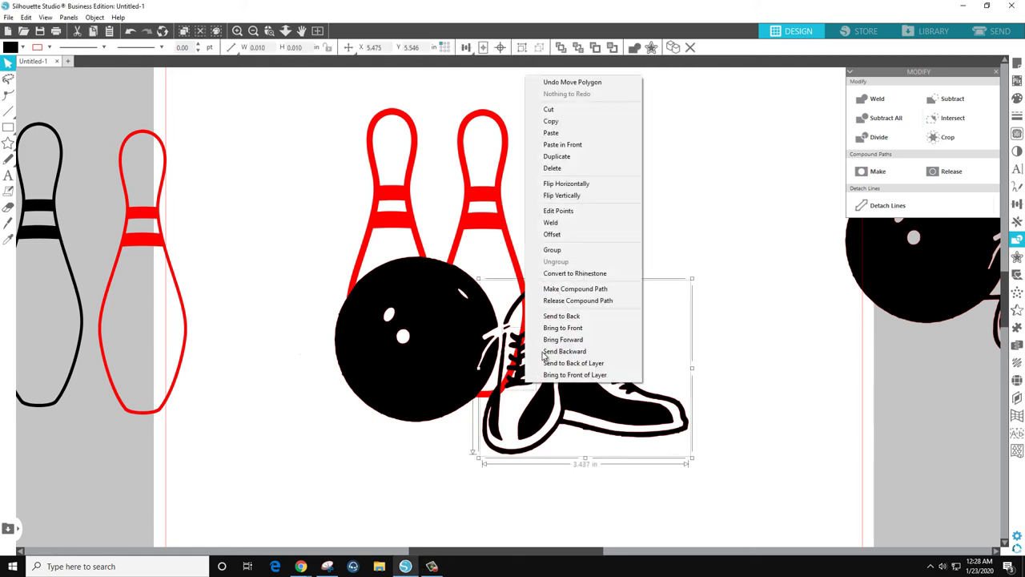
click(567, 300)
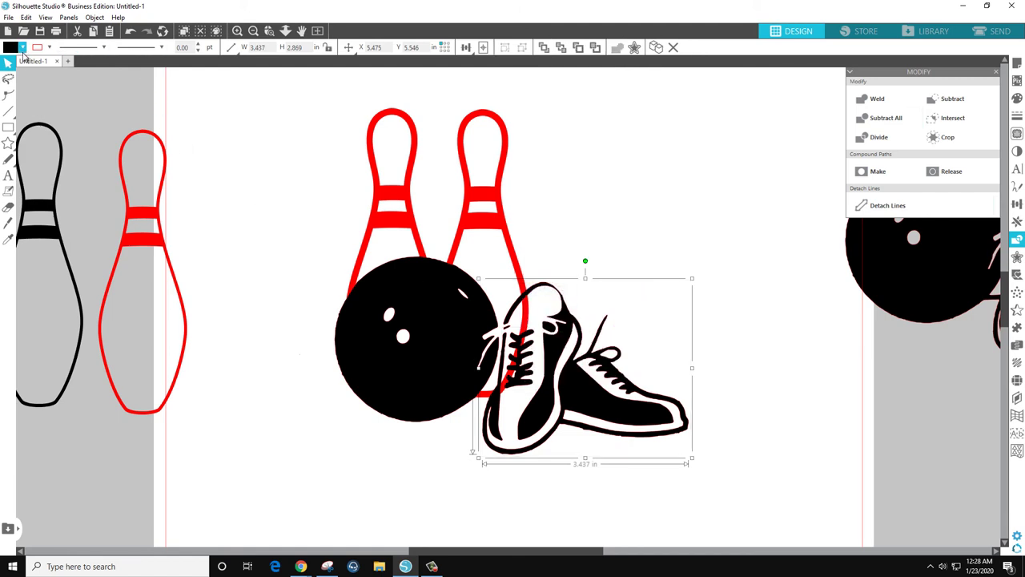
click(23, 47)
click(68, 73)
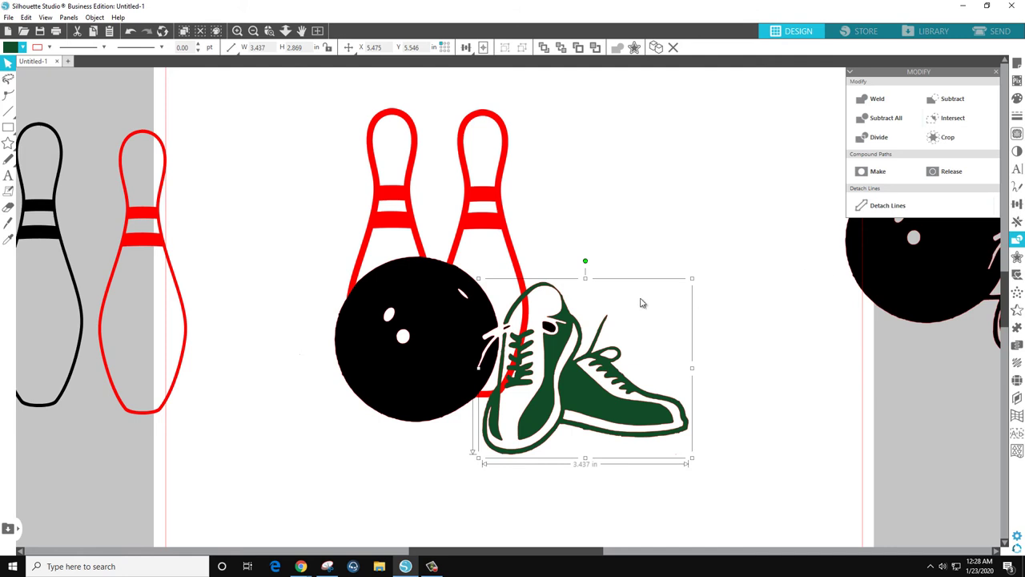
right_click(549, 336)
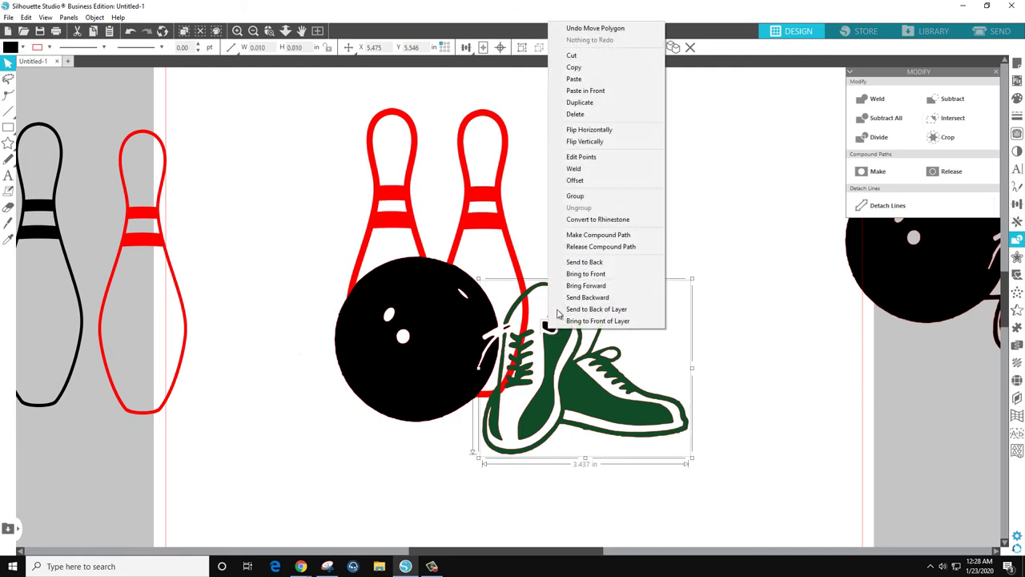
click(591, 243)
click(750, 322)
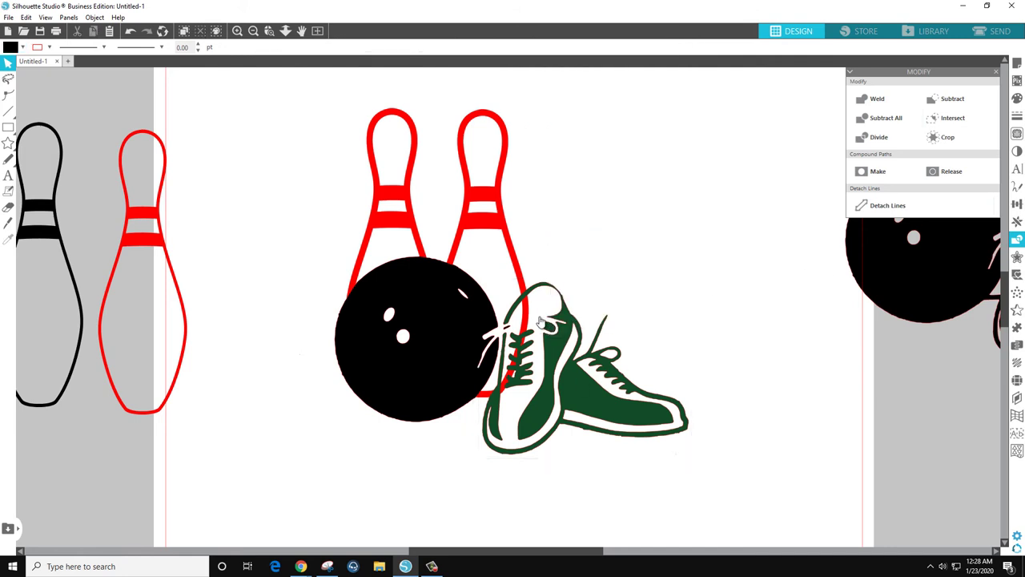
click(476, 333)
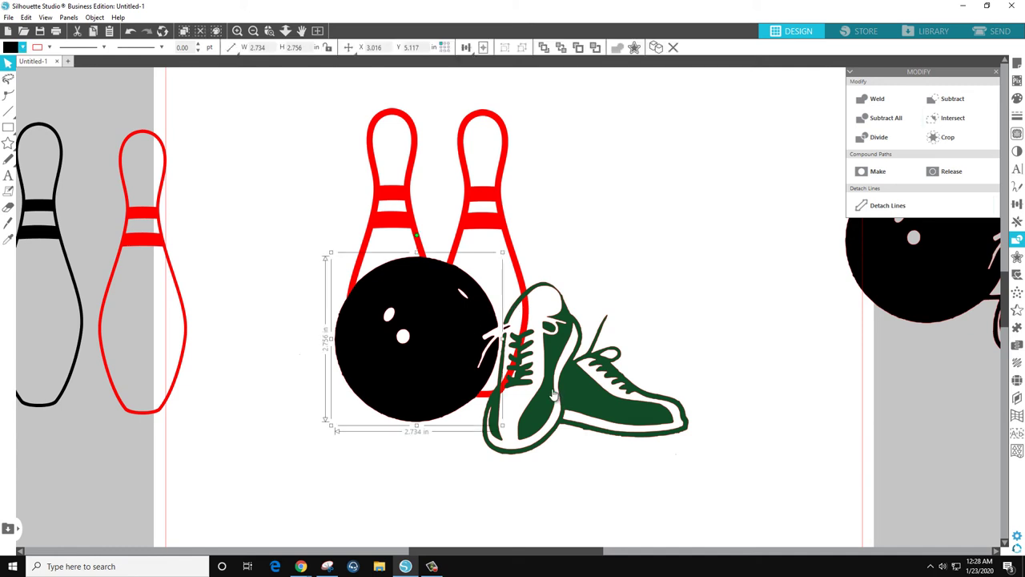
shift+click(553, 395)
click(616, 326)
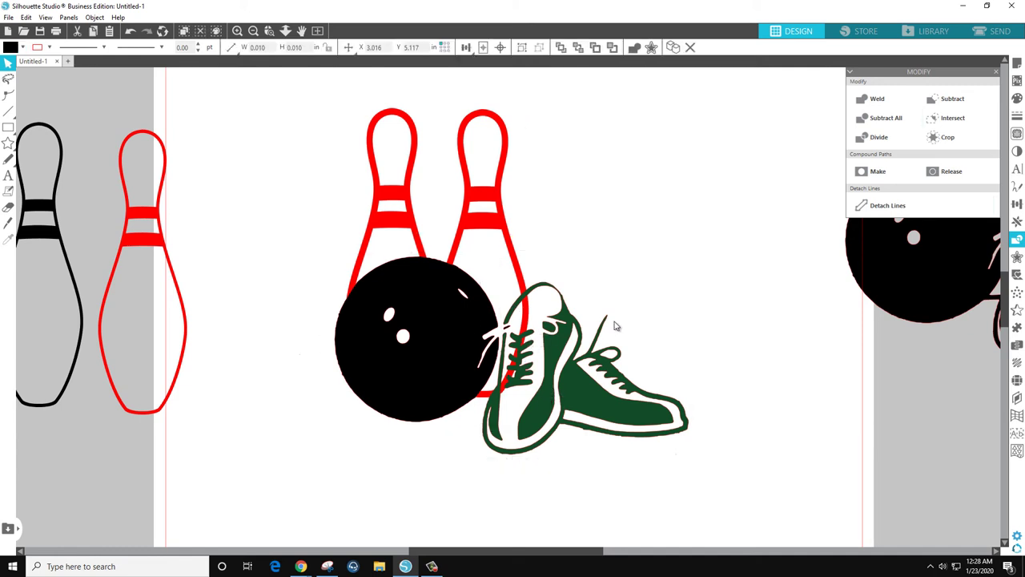
click(521, 343)
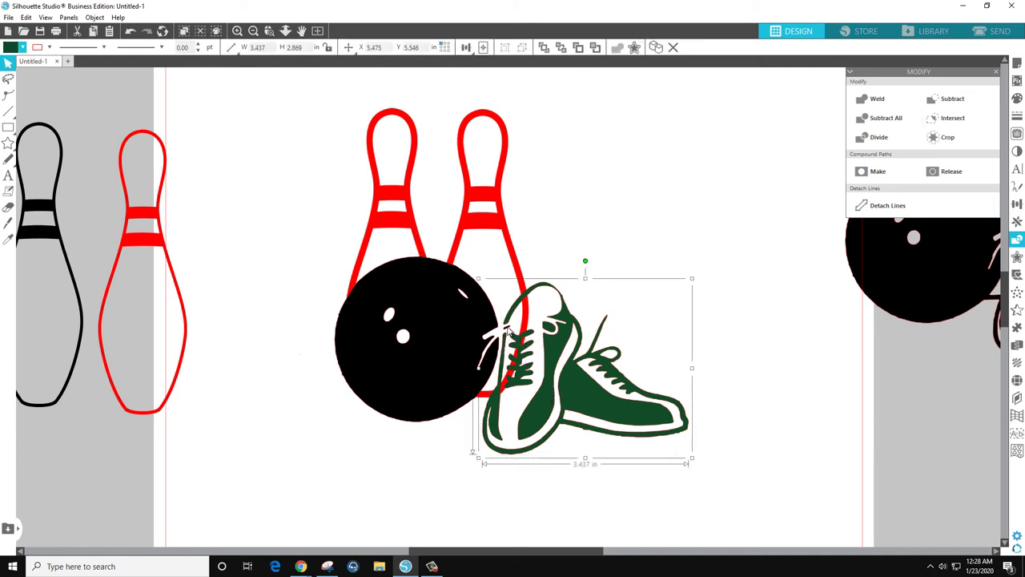
right_click(508, 330)
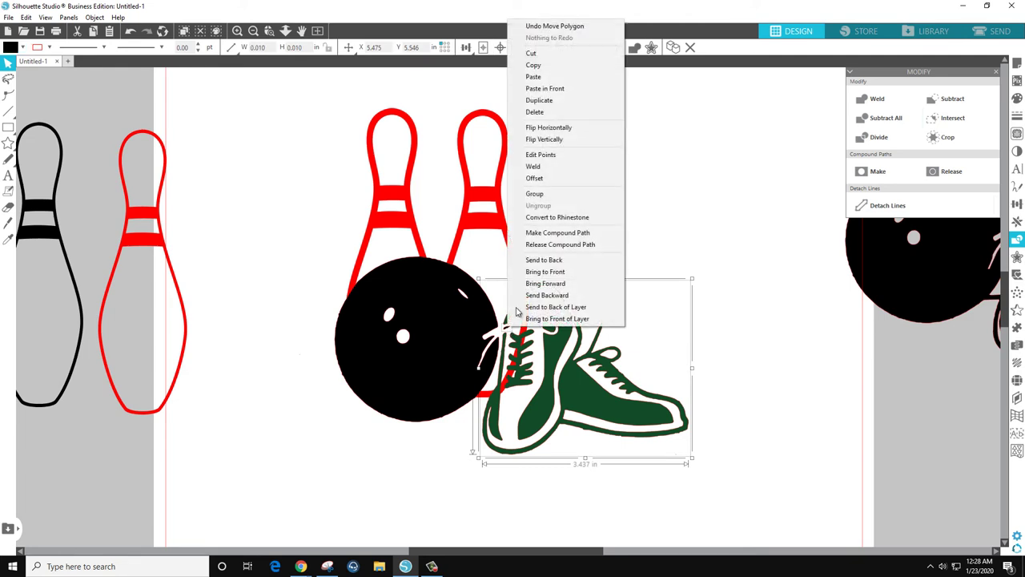
click(552, 244)
click(705, 368)
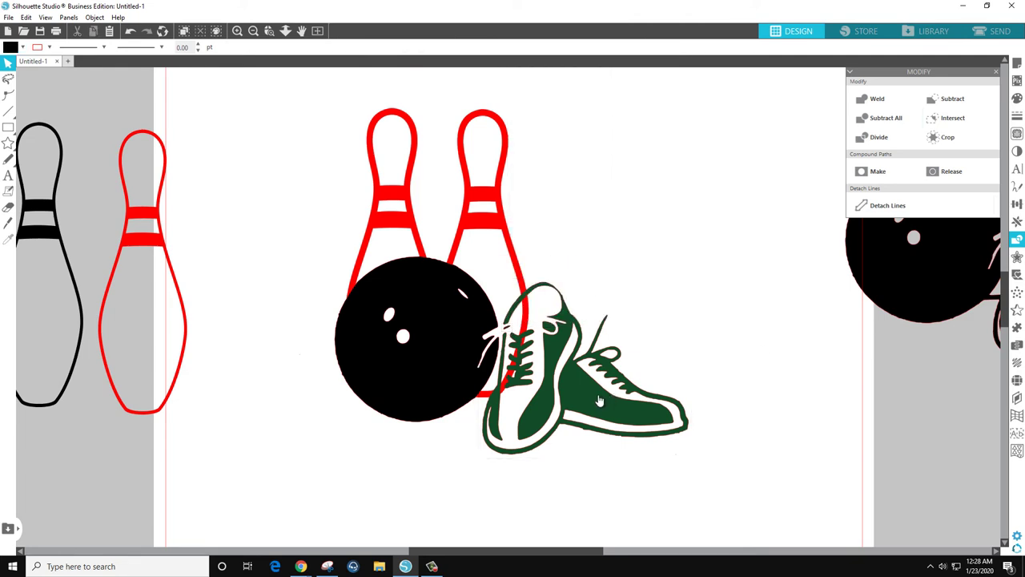
mouse_move(599, 400)
mouse_down()
mouse_move(693, 399)
mouse_move(599, 400)
mouse_up()
drag(435, 382, 320, 414)
key(ctrl+z)
click(535, 430)
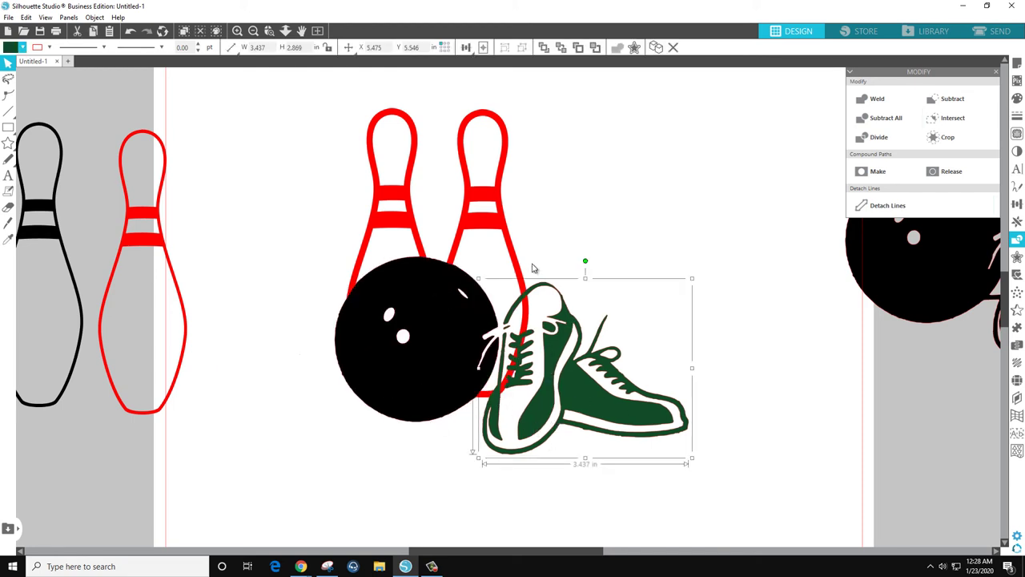
shift+click(506, 252)
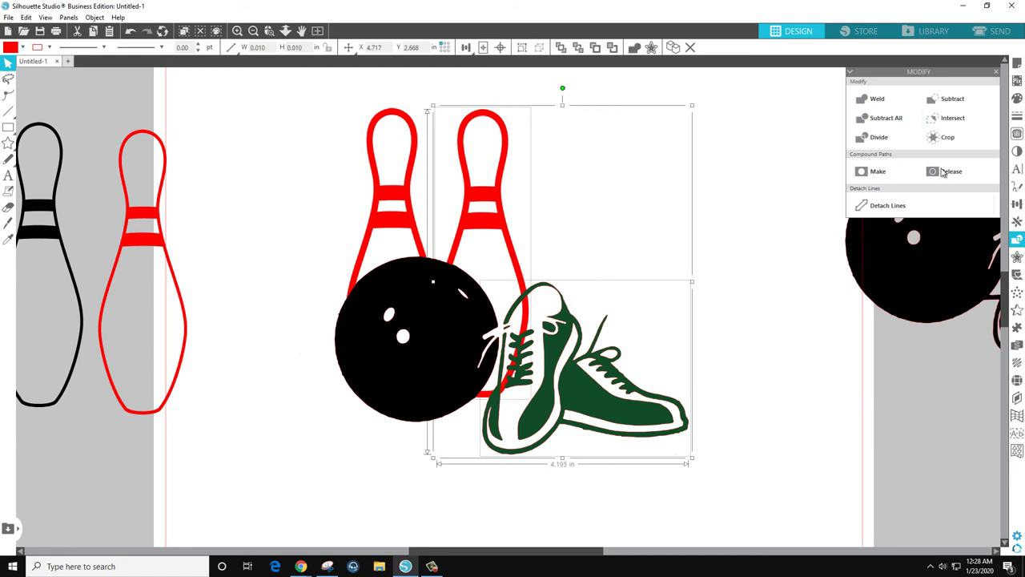
double_click(437, 345)
double_click(464, 320)
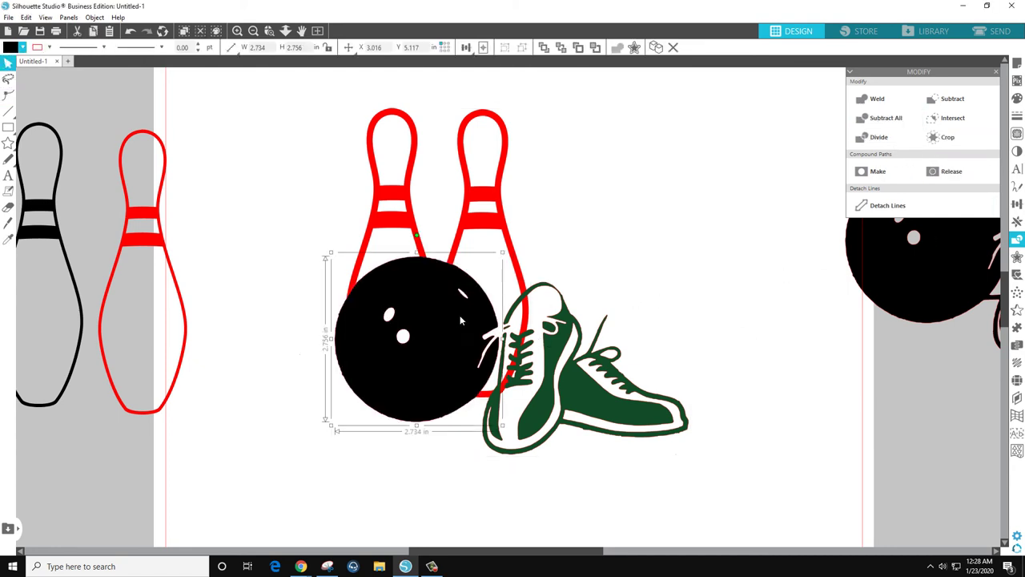
shift+click(466, 232)
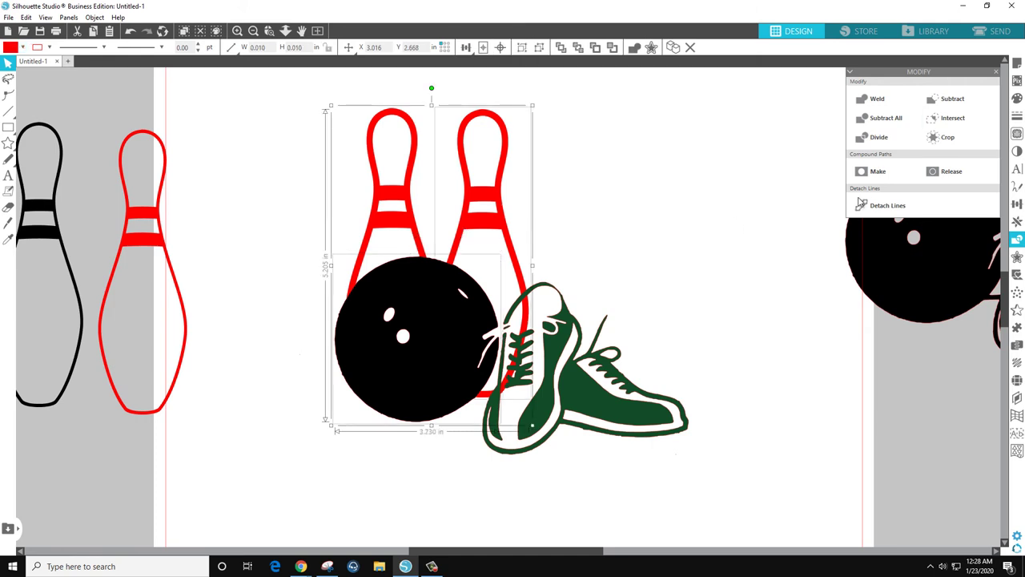
click(718, 249)
click(414, 264)
shift+click(388, 227)
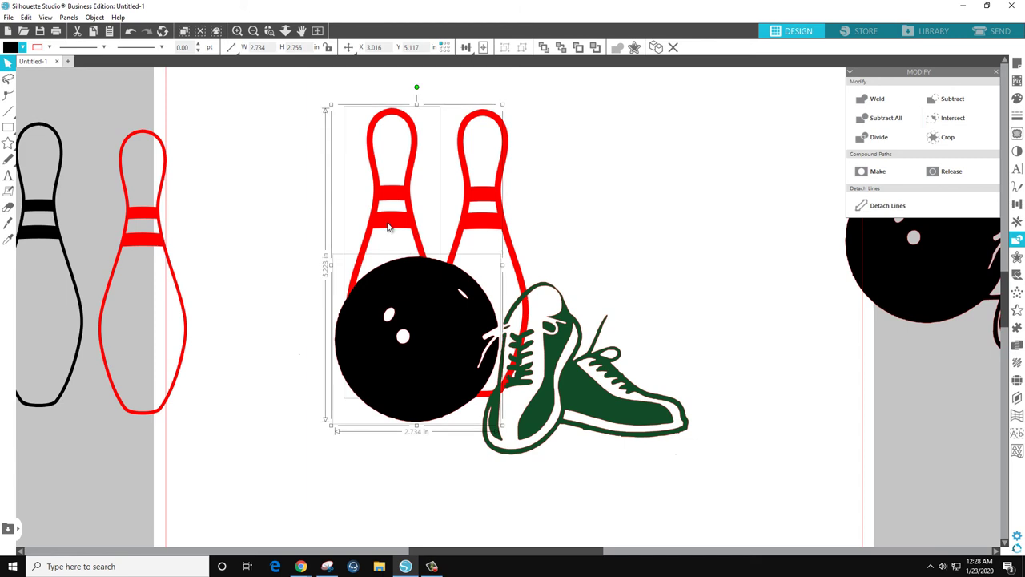
click(877, 171)
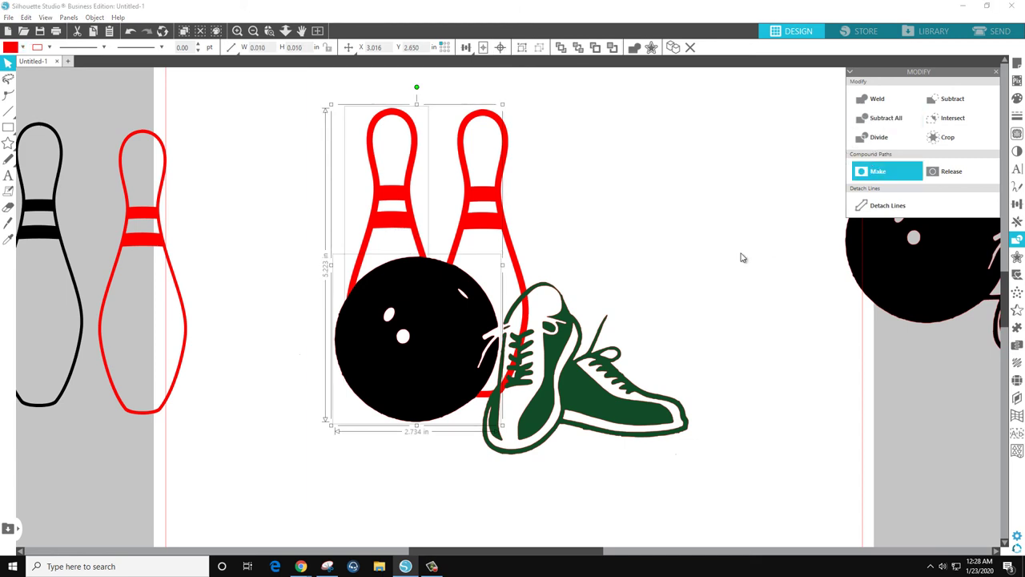
click(710, 280)
click(416, 390)
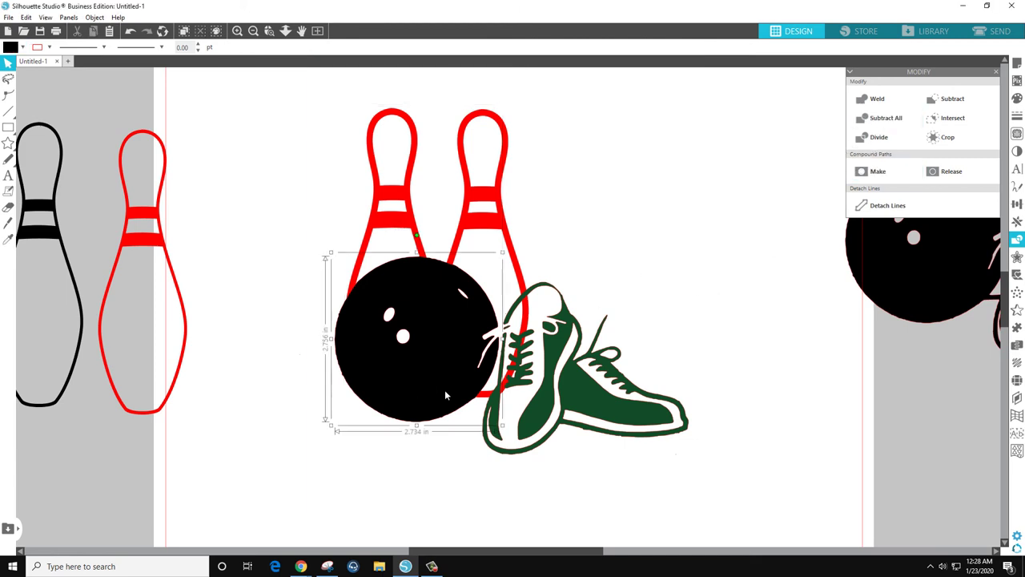
shift+click(550, 394)
drag(547, 409, 531, 544)
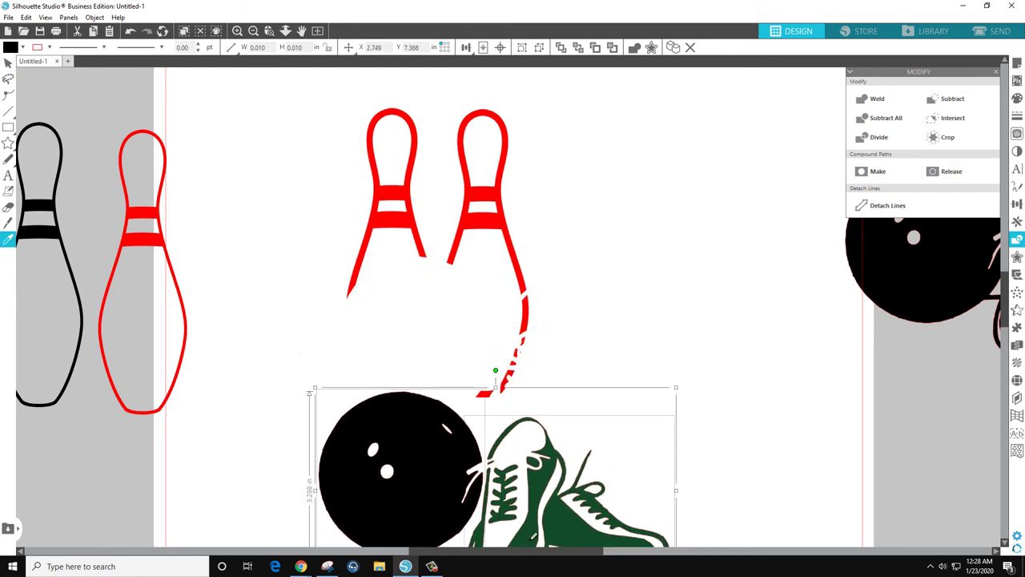
key(ctrl+z)
click(614, 224)
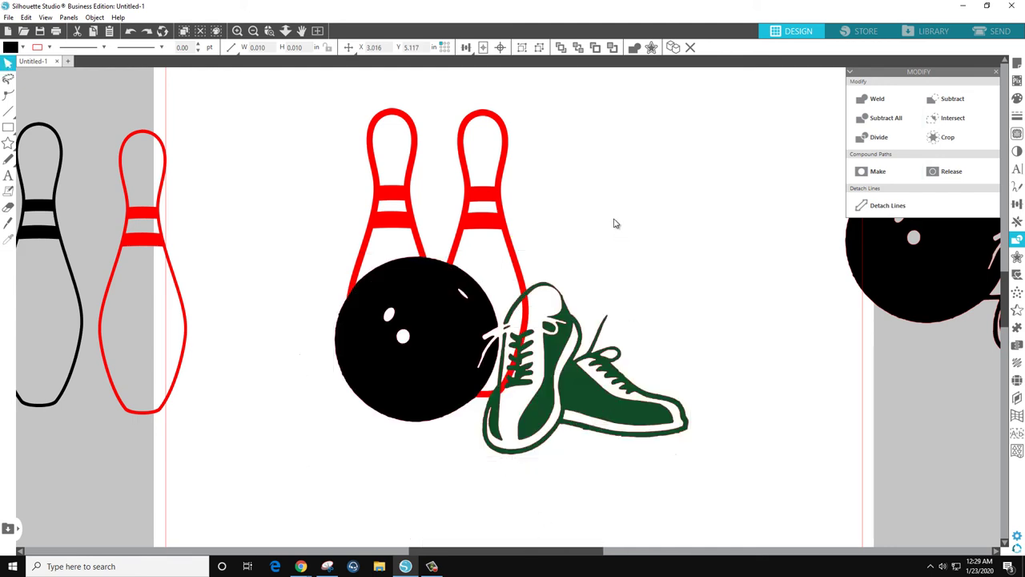
click(484, 227)
click(8, 207)
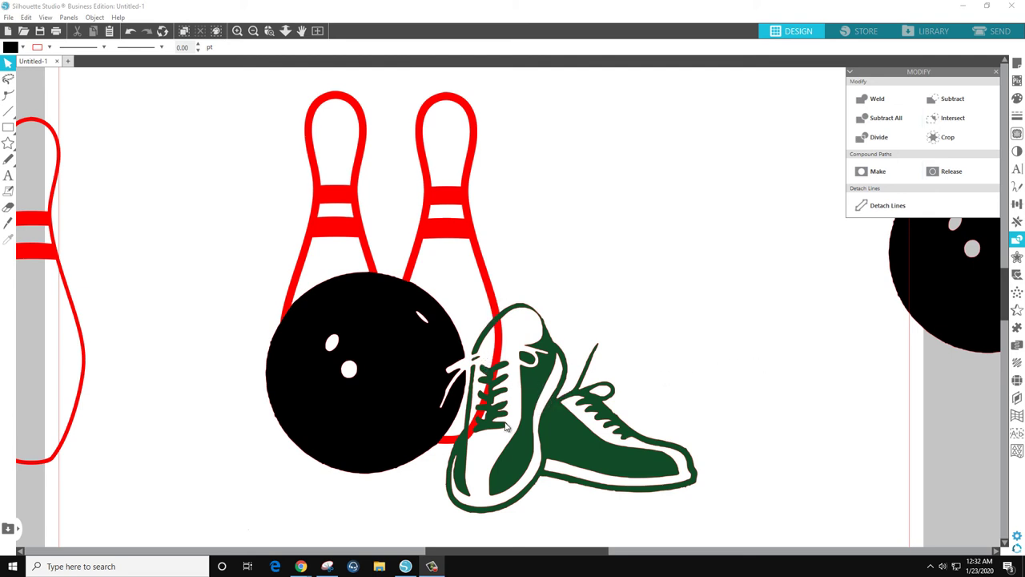
Step: Release the right pin's compound path, then rejoin it into one compound path so it turns black
click(459, 234)
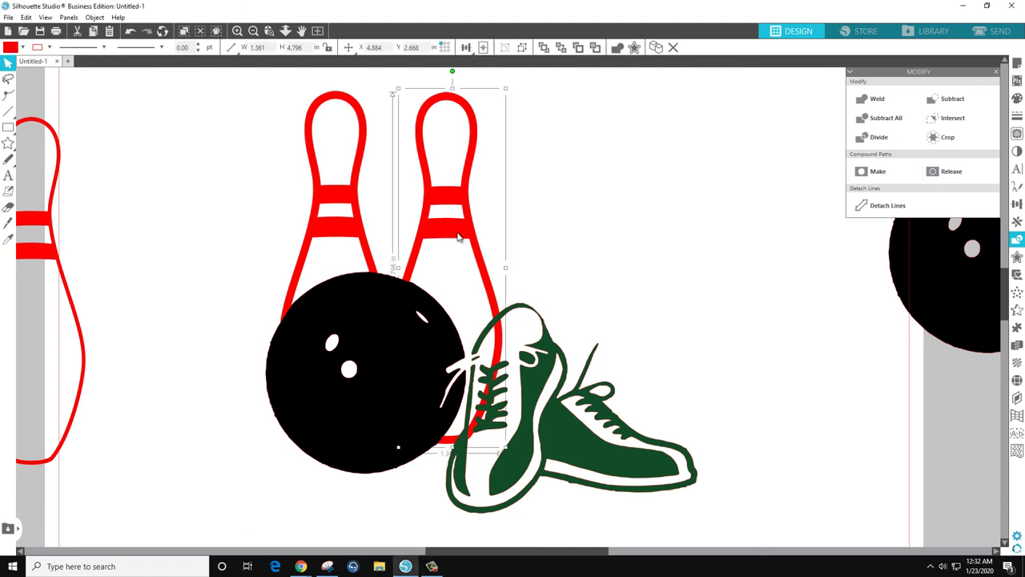
right_click(459, 237)
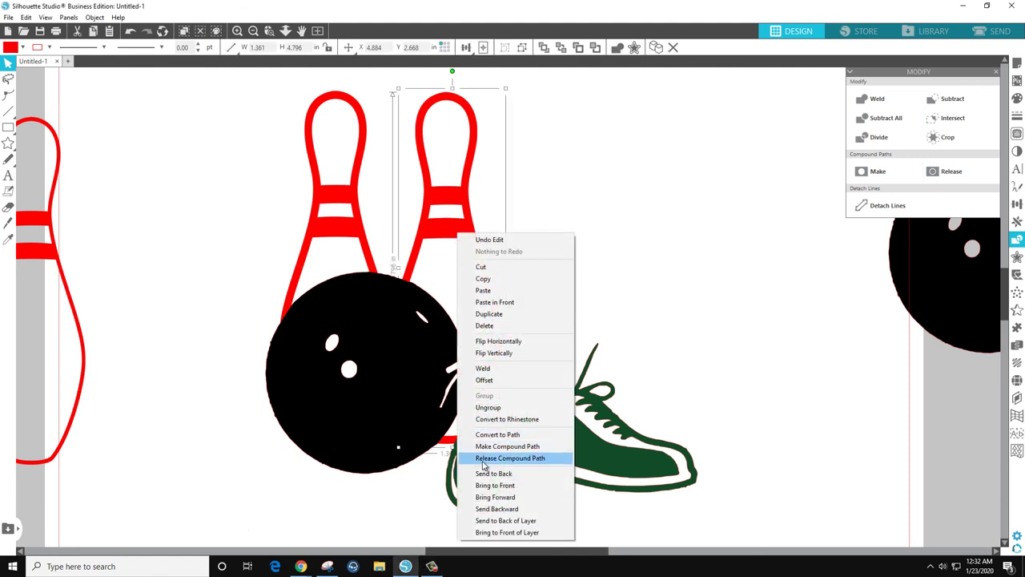
click(483, 458)
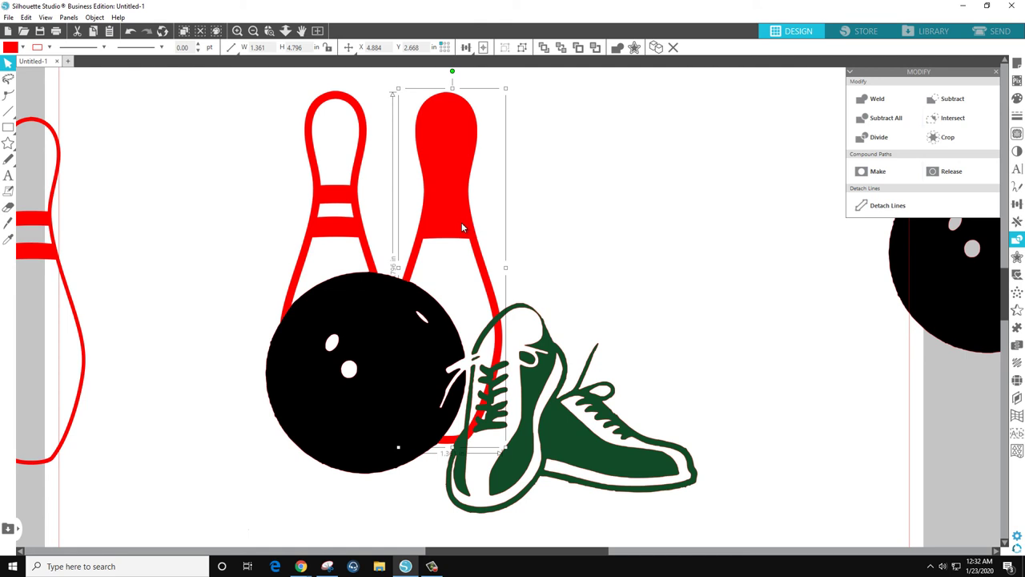
right_click(461, 221)
click(510, 437)
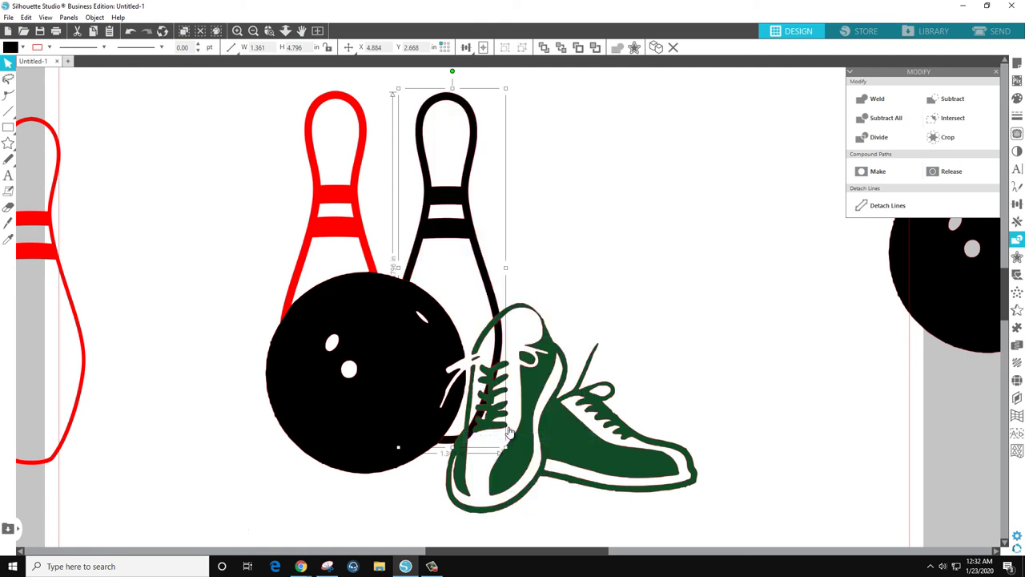
Step: Release the black pin's compound path again and inspect the thin piece near the shoe
right_click(447, 235)
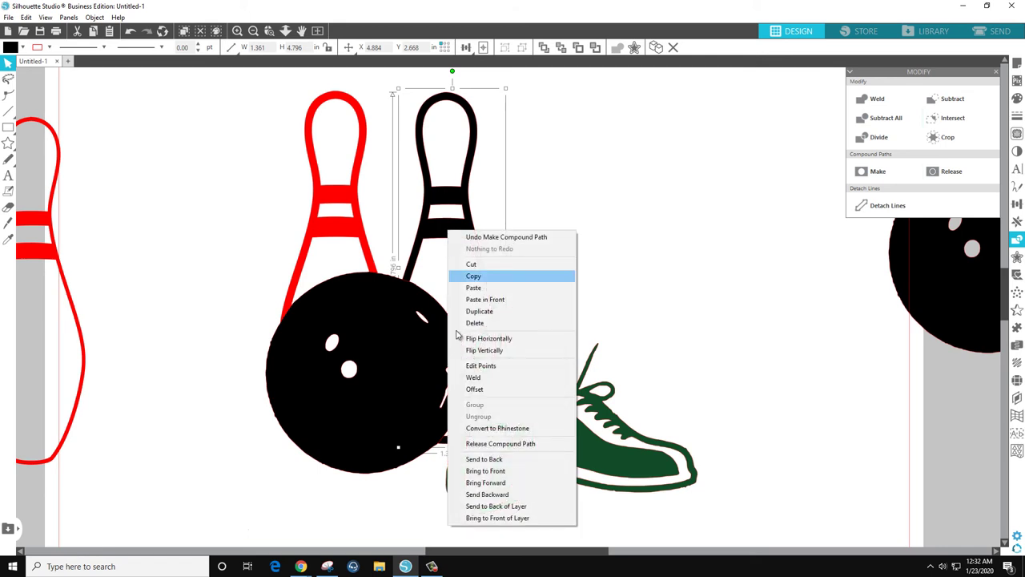
click(482, 446)
click(625, 259)
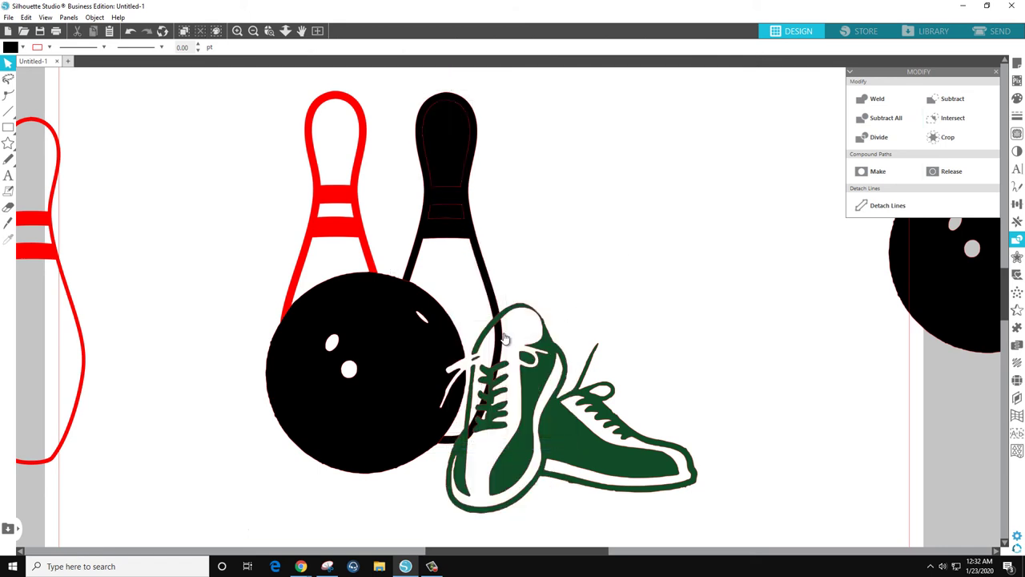
click(503, 338)
click(506, 339)
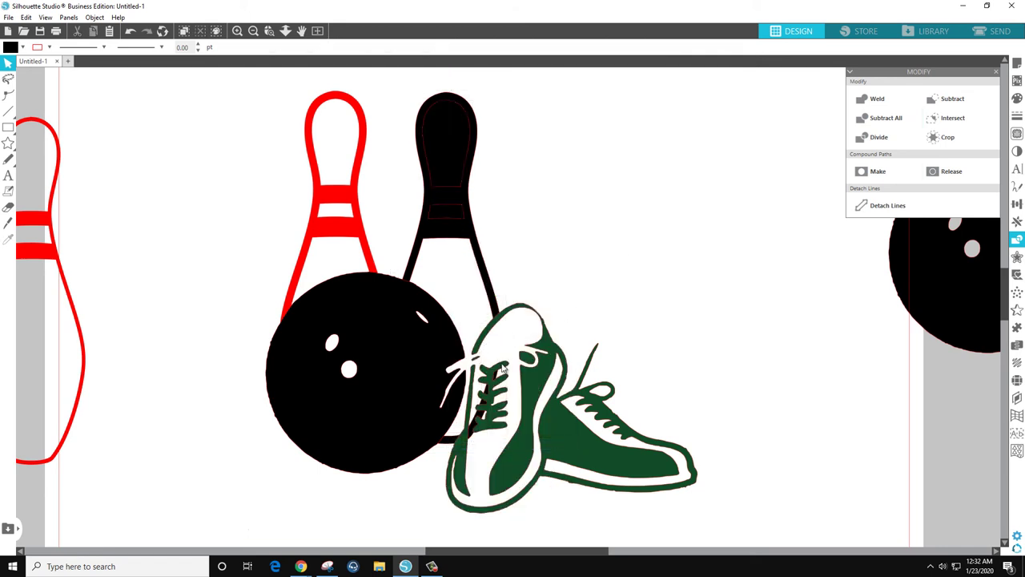
Step: Zoom into the shoe laces, find the thin black sliver along the lower laces and delete it
scroll(498, 416, up, 2)
scroll(488, 394, up, 2)
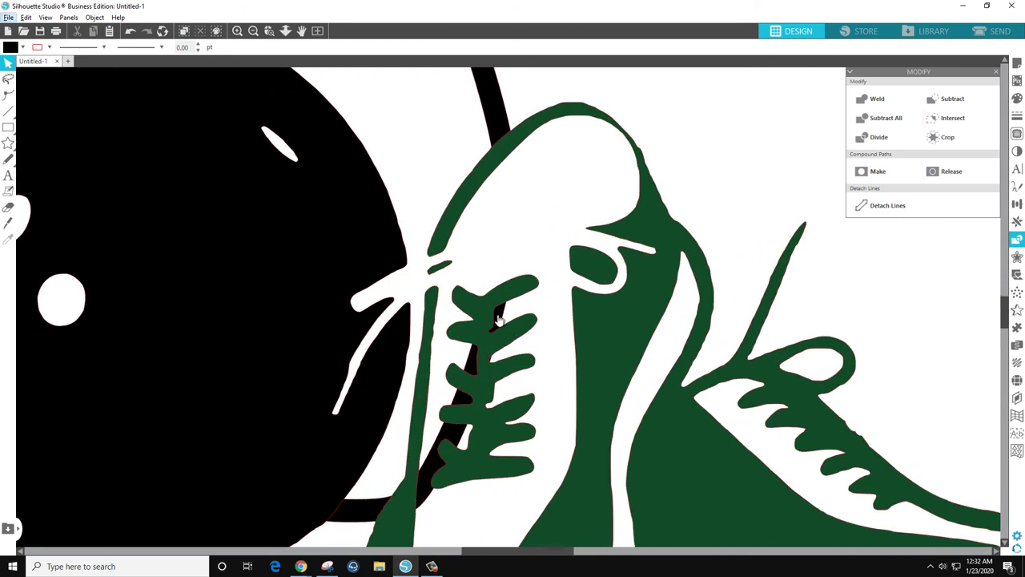
click(500, 322)
click(492, 350)
click(470, 364)
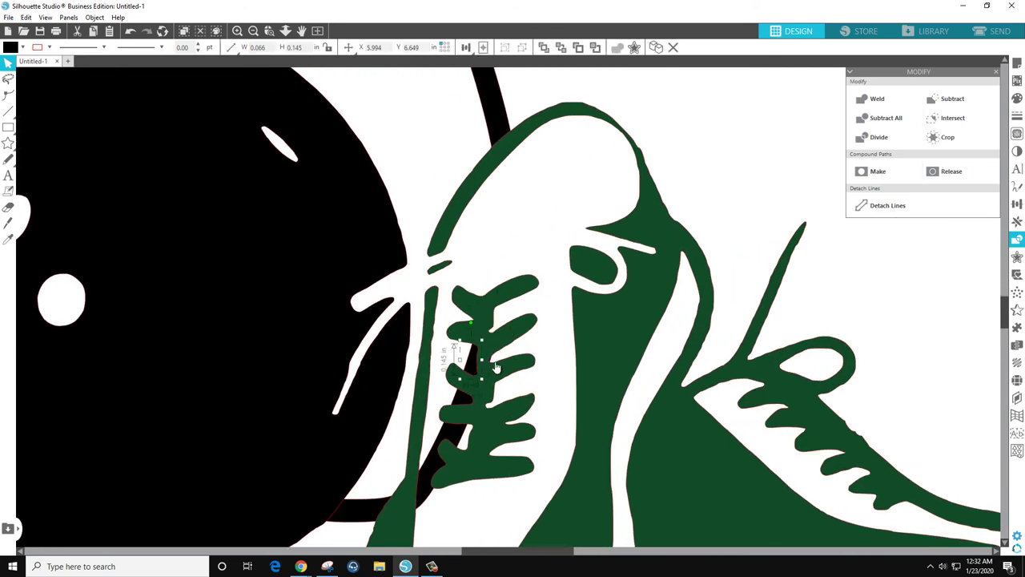
click(493, 363)
click(491, 363)
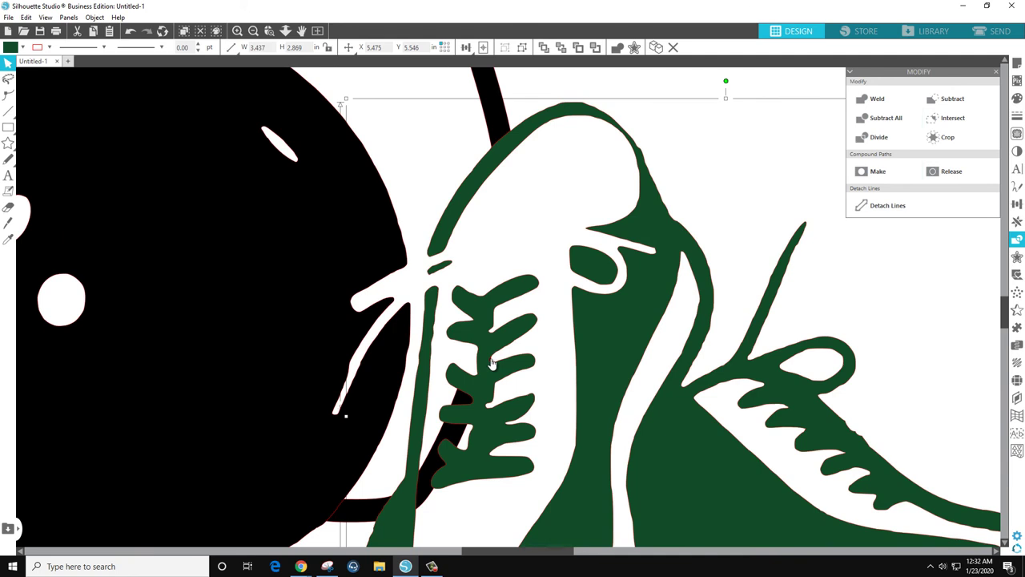
click(492, 363)
click(457, 409)
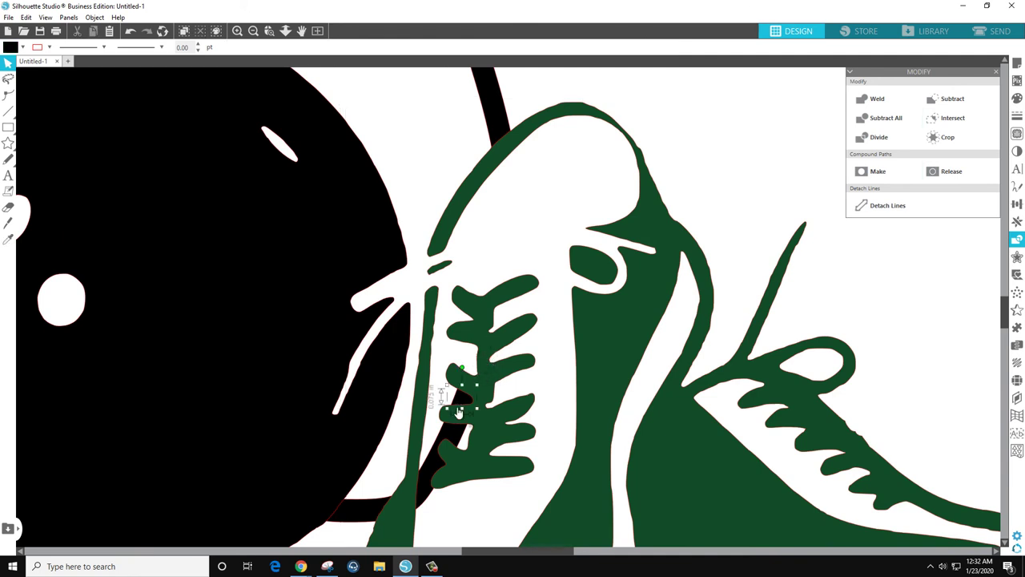
click(444, 396)
click(454, 435)
click(454, 435)
key(Delete)
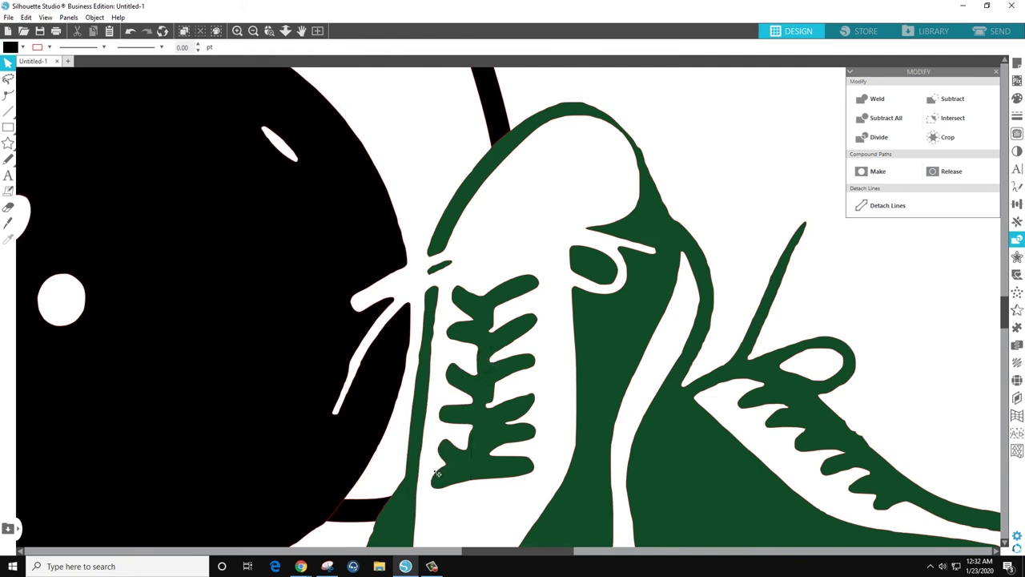
Step: Combine the black pin's pieces into one compound path
scroll(437, 473, down, 8)
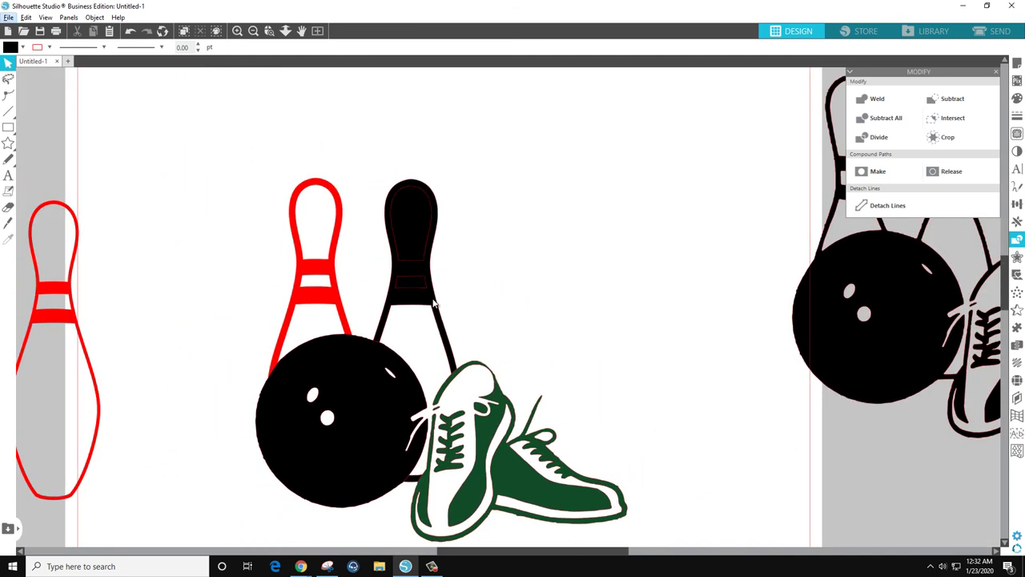
click(408, 208)
right_click(438, 300)
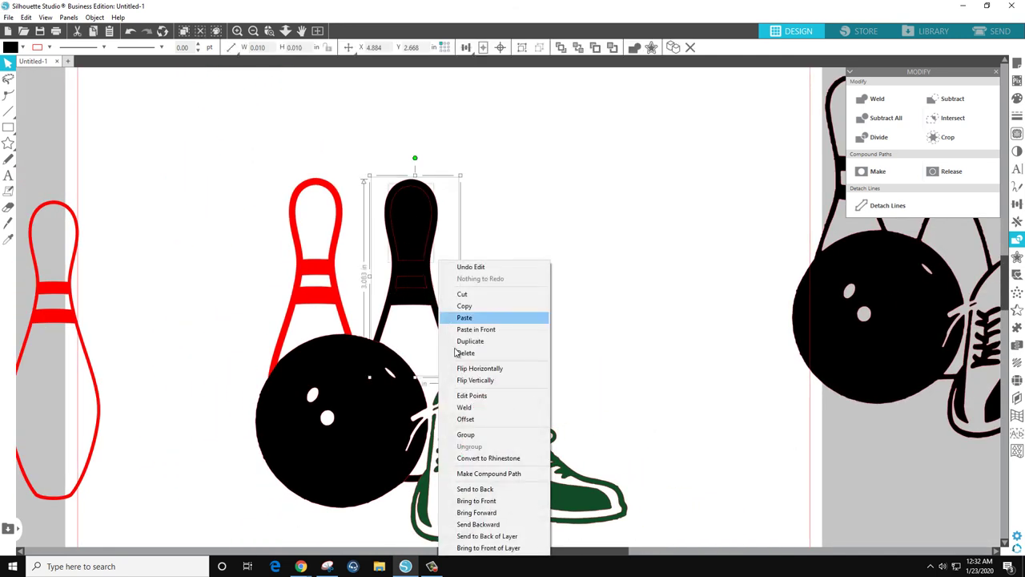
click(479, 473)
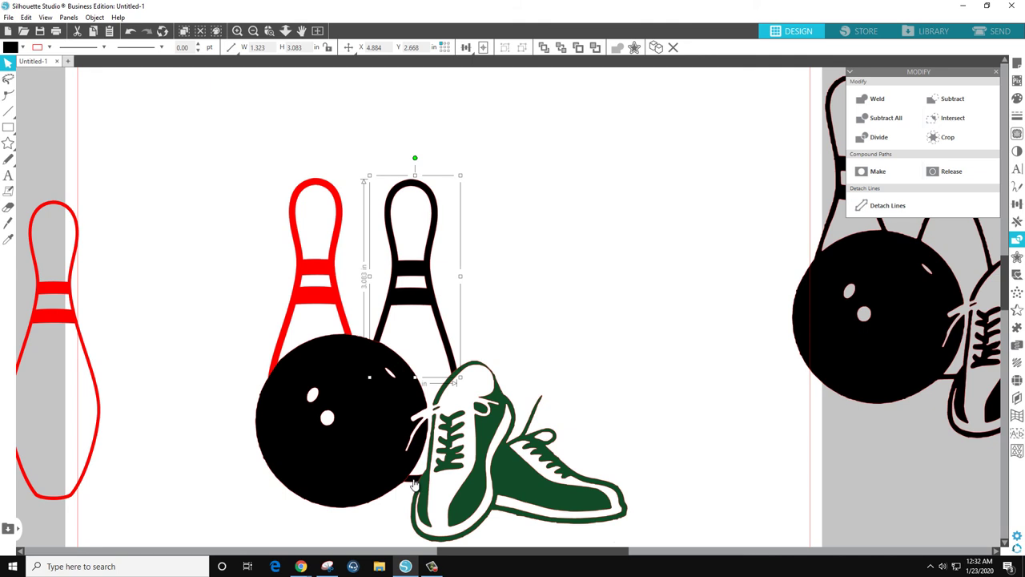
Step: Release the selected pin's compound path and bring the pins, ball and shoes into view
right_click(402, 304)
click(498, 302)
click(415, 480)
right_click(413, 478)
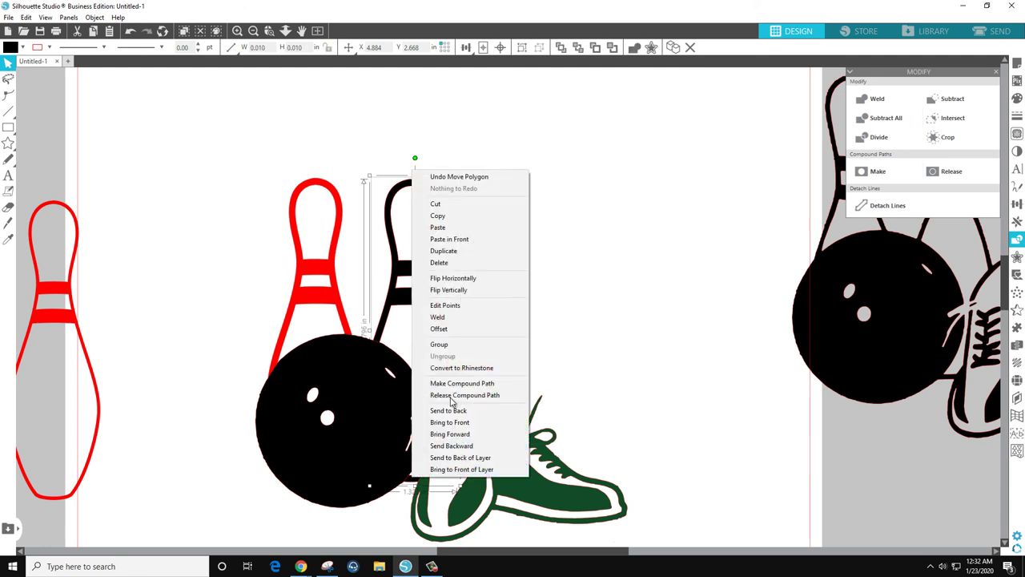
click(455, 391)
click(549, 344)
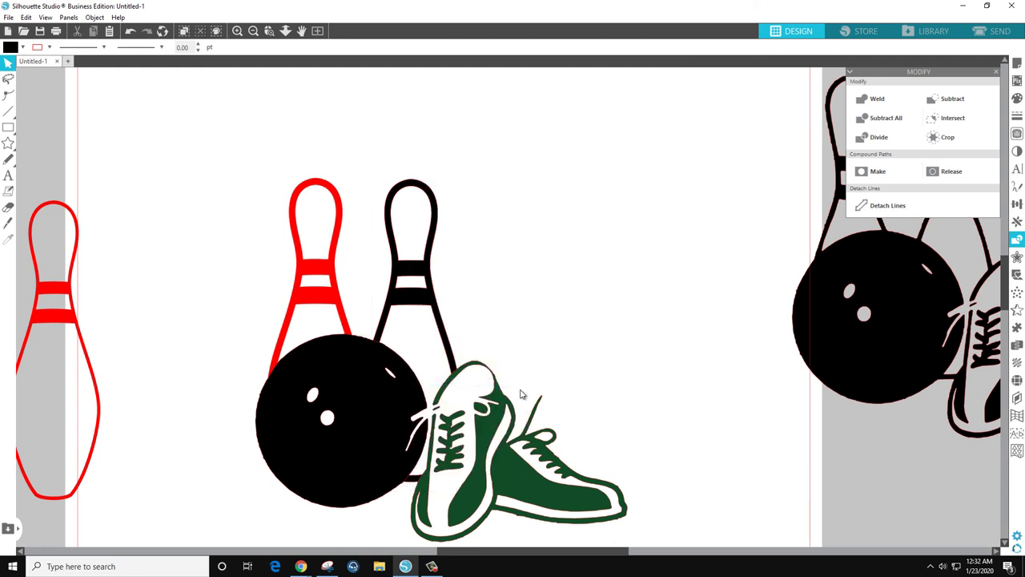
drag(568, 355, 582, 257)
Step: Nudge the green shoes and the ball together slightly to the left
click(500, 357)
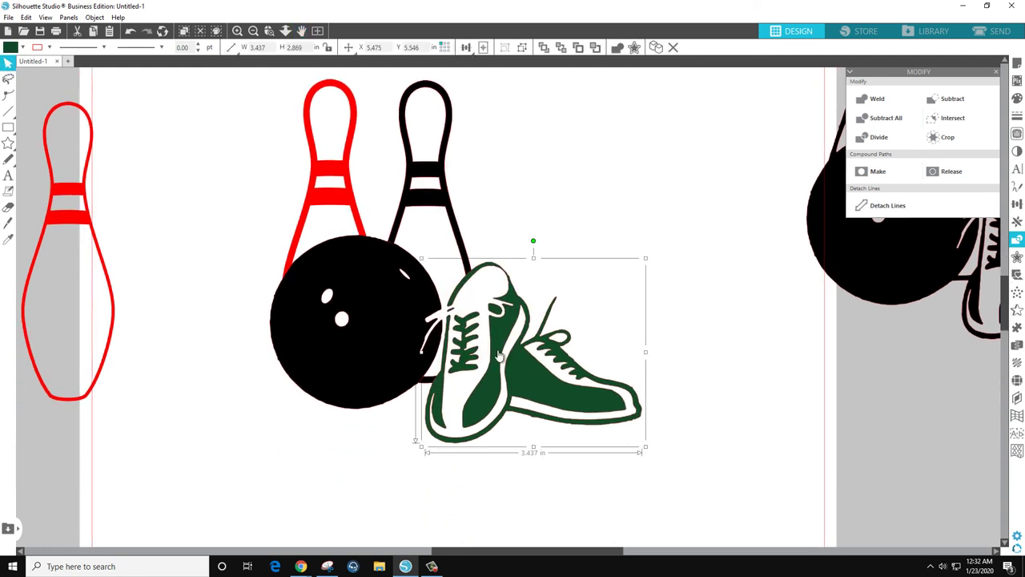
shift+click(408, 338)
mouse_move(408, 338)
mouse_down()
mouse_move(357, 522)
mouse_move(399, 340)
mouse_up()
click(724, 233)
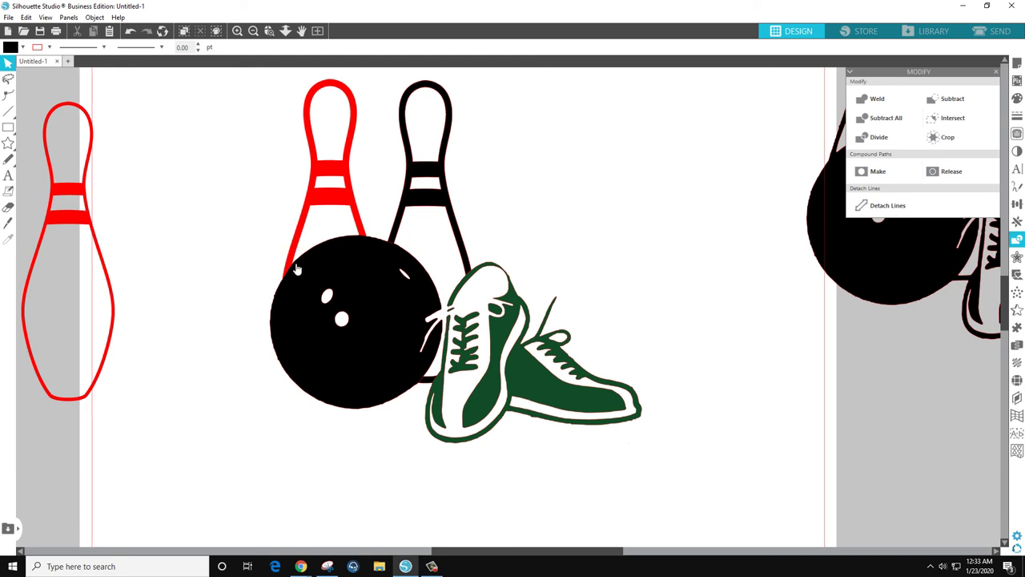
Step: Fill the black bowling pin red and zoom out to the whole page
click(428, 192)
click(22, 47)
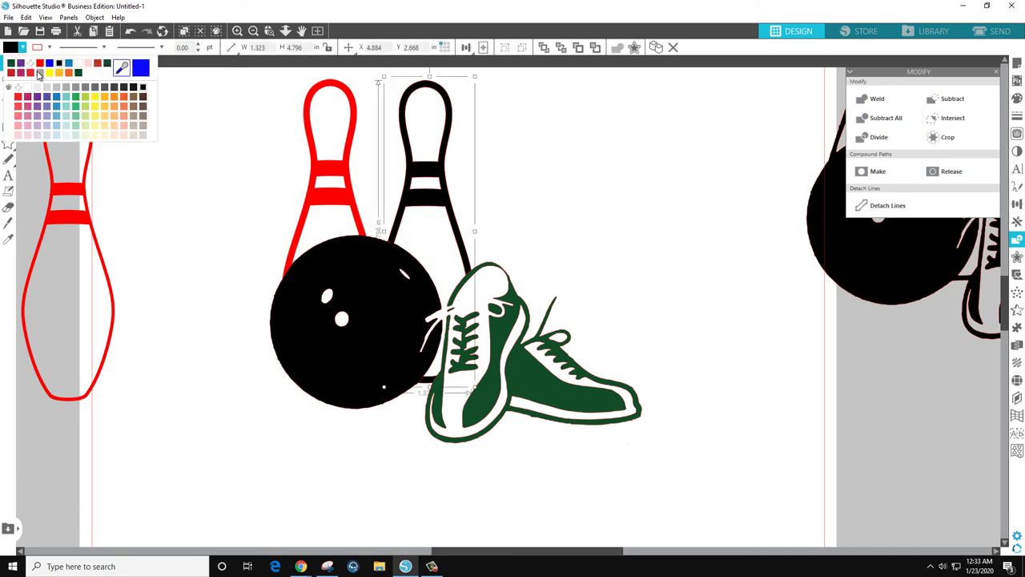
click(39, 66)
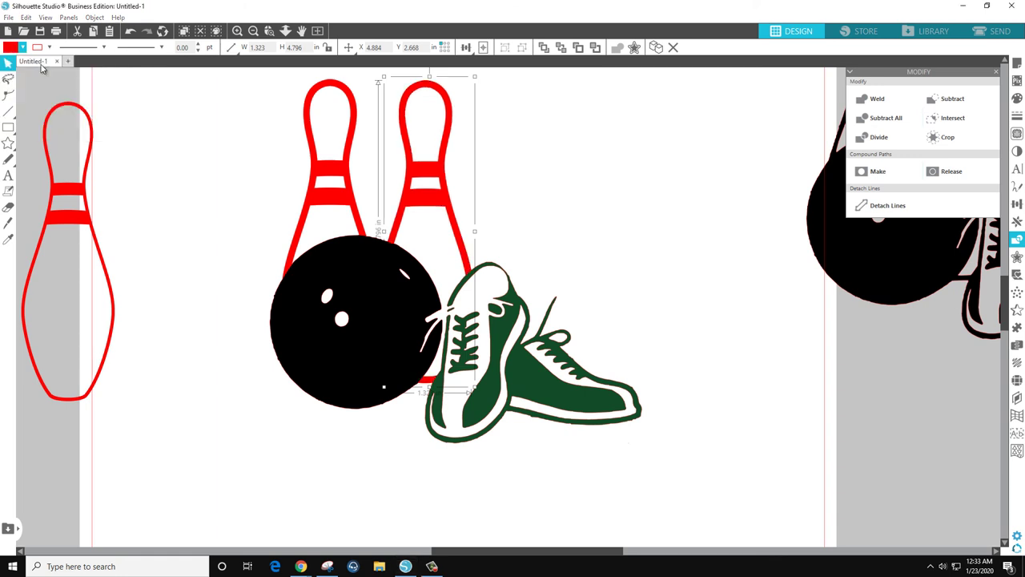
click(324, 228)
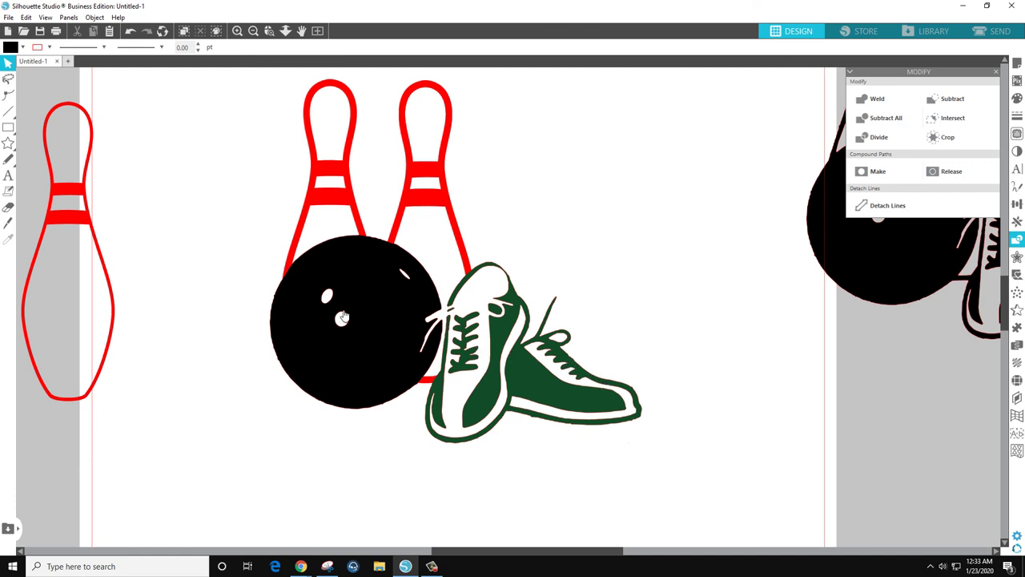
key(ctrl+1)
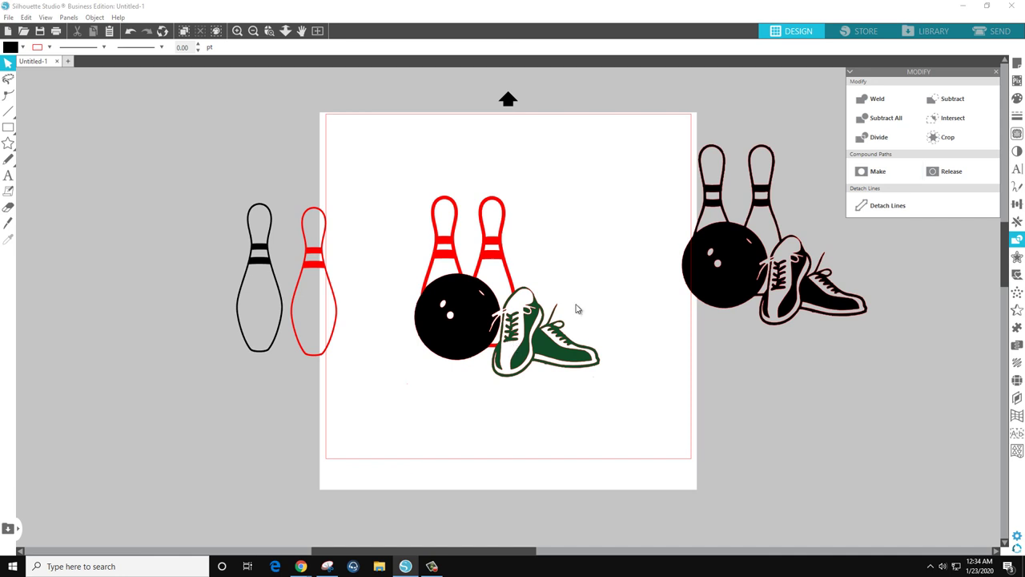
click(992, 31)
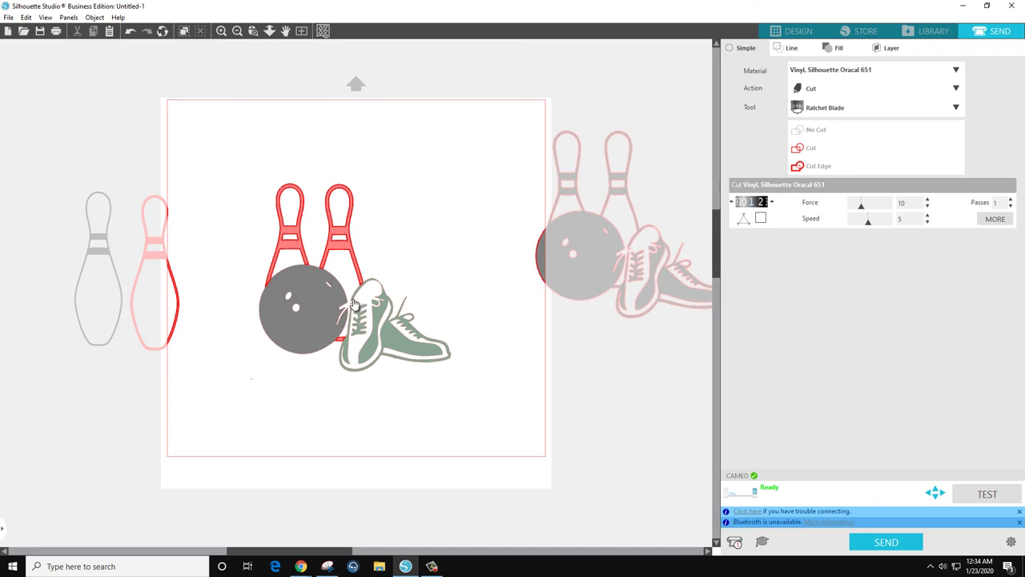
click(310, 311)
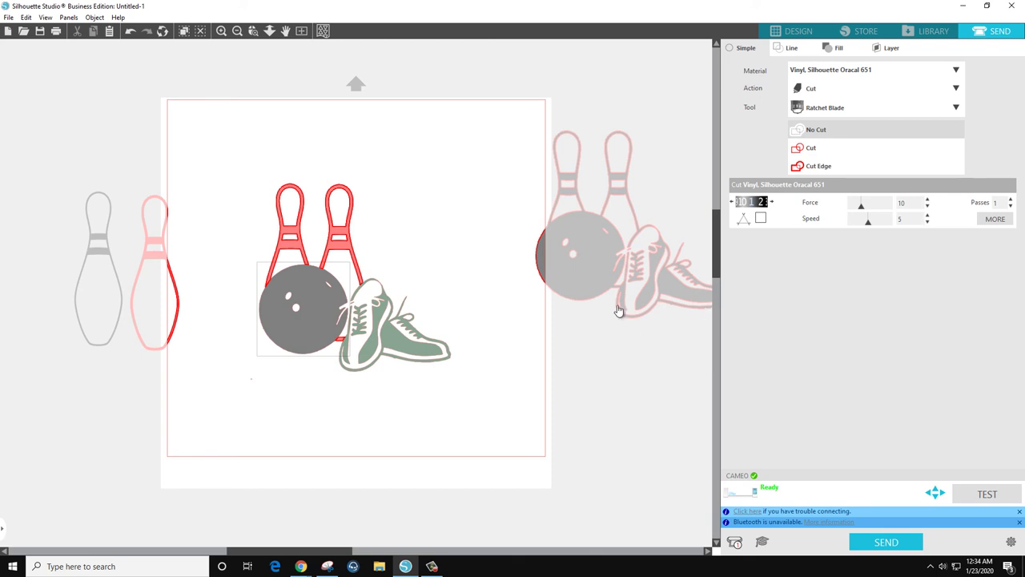
click(787, 33)
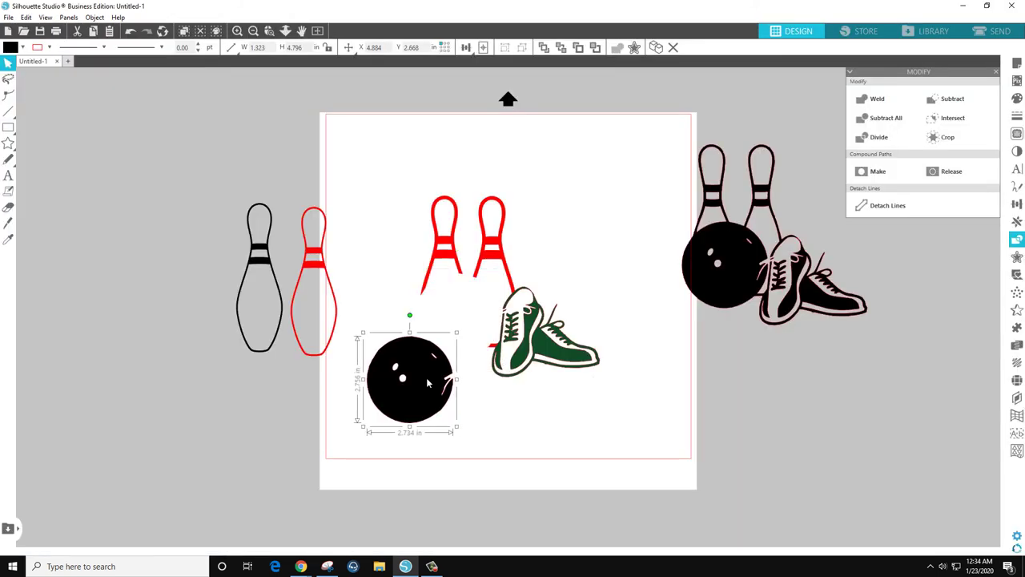
Step: Drag the ball to the lower left and the shoes to the lower right of the mat
drag(426, 409, 422, 375)
drag(538, 409, 594, 415)
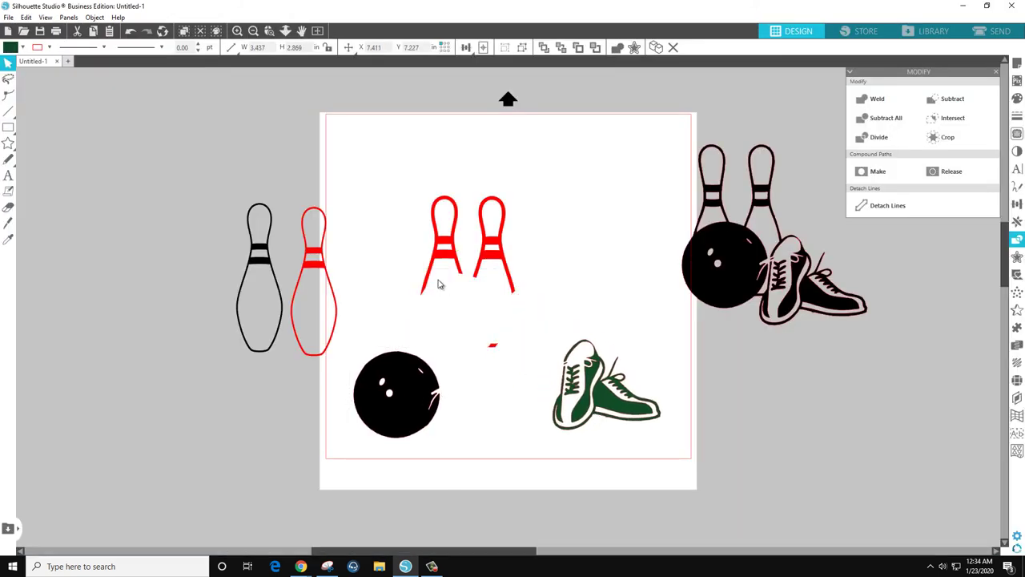
click(496, 364)
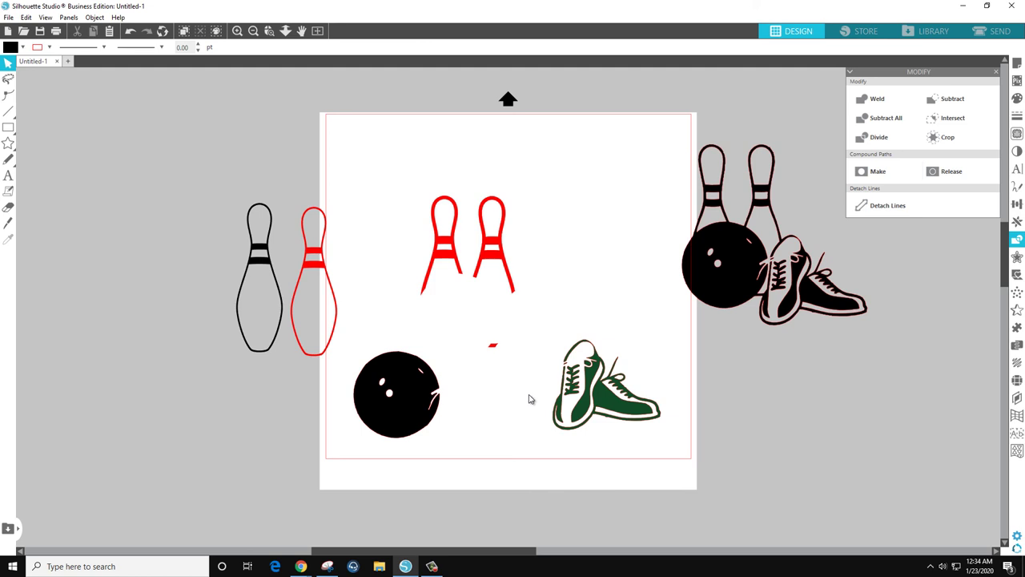